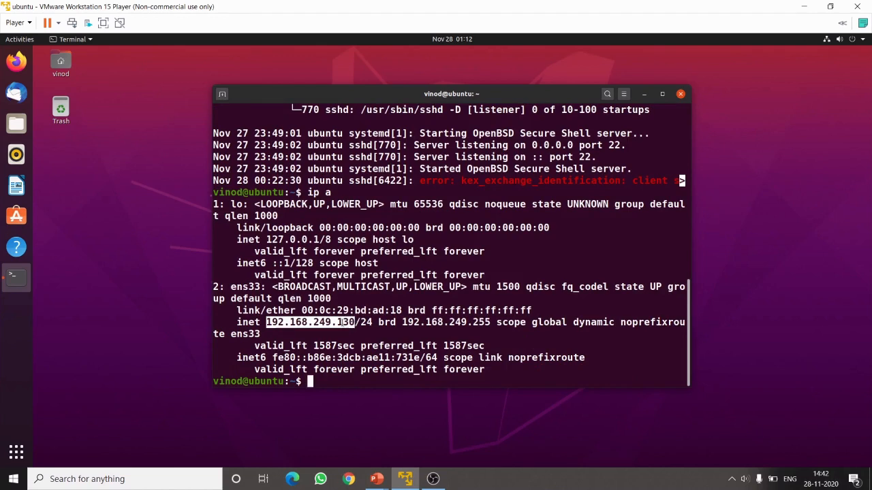
# Copy the IP 192.168.249.130 and log in with 'ssh 192.168.249.130' plus the account password
pyautogui.rightClick(341, 322)
pyautogui.click(361, 343)
pyautogui.click(339, 383)
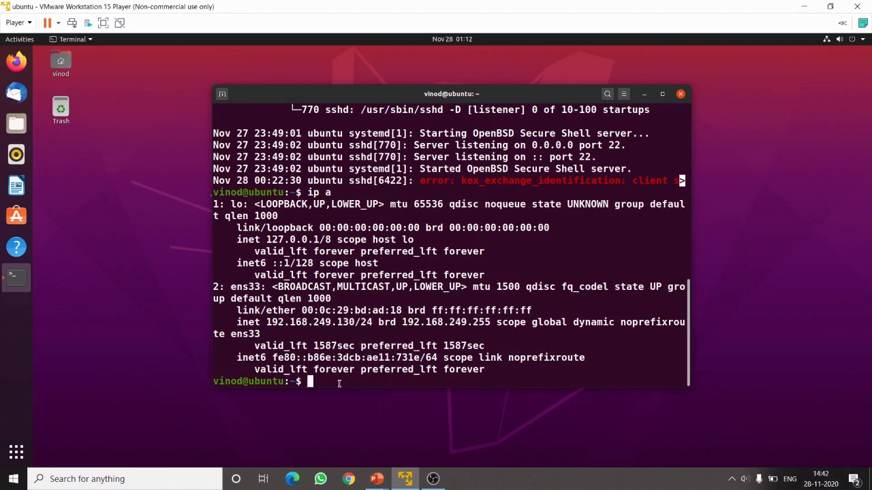
pyautogui.write('ssh')
pyautogui.rightClick(360, 375)
pyautogui.click(385, 311)
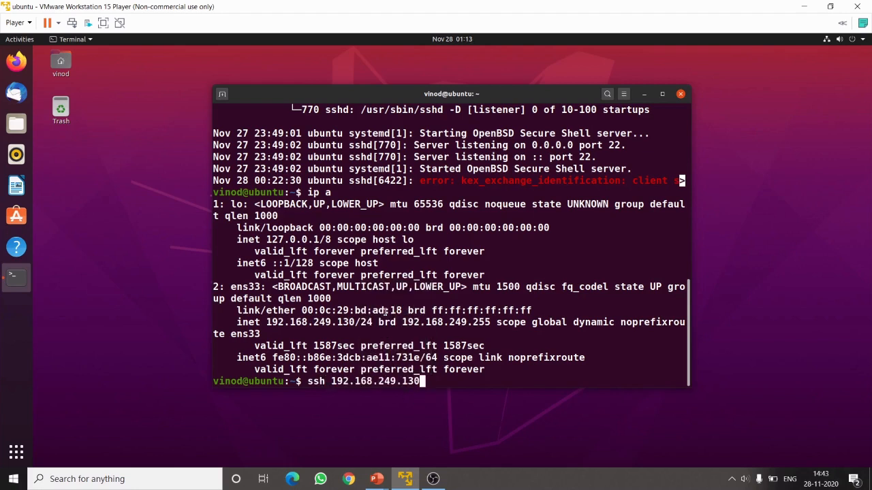
pyautogui.press('Return')
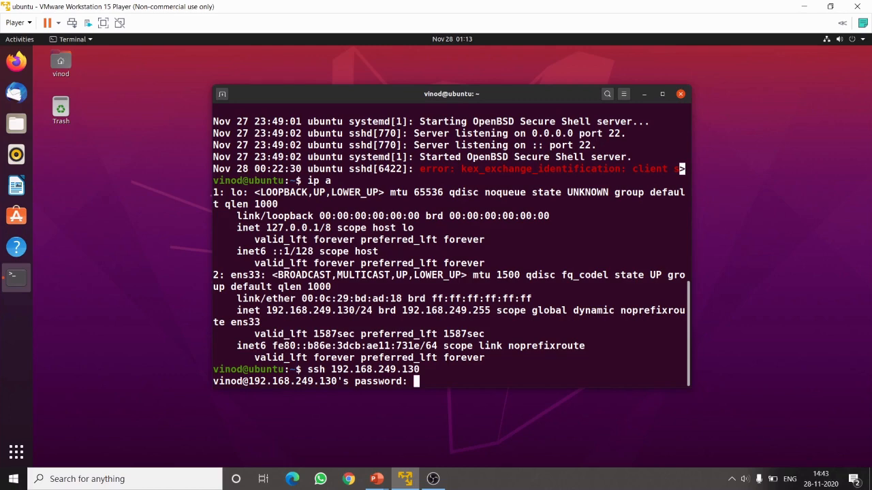
pyautogui.press('Return')
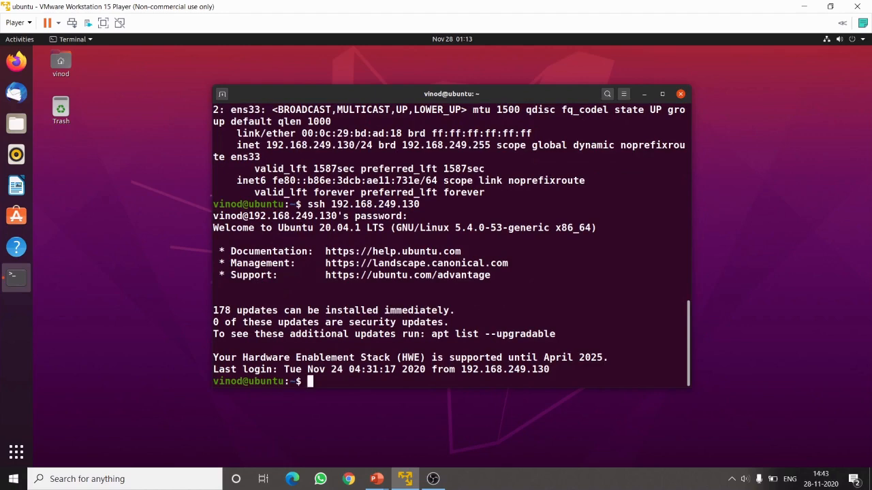
# Run ls in the home folder, then cd / and ls to show bin, etc, usr and more
pyautogui.write('ls')
pyautogui.press('Return')
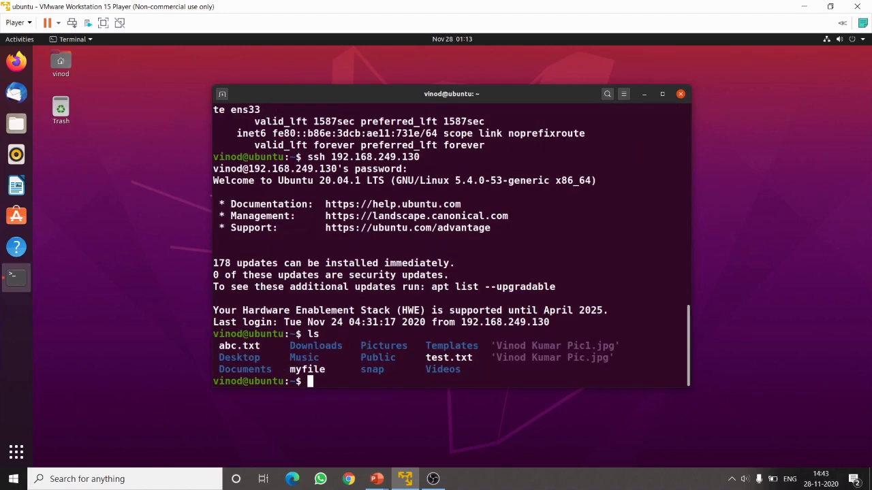
pyautogui.write('cd /')
pyautogui.press('Return')
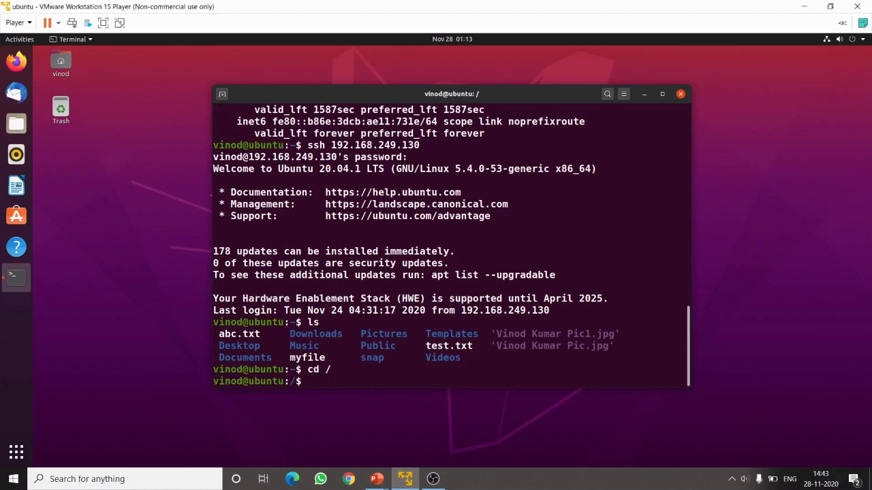
pyautogui.write('ls')
pyautogui.press('Return')
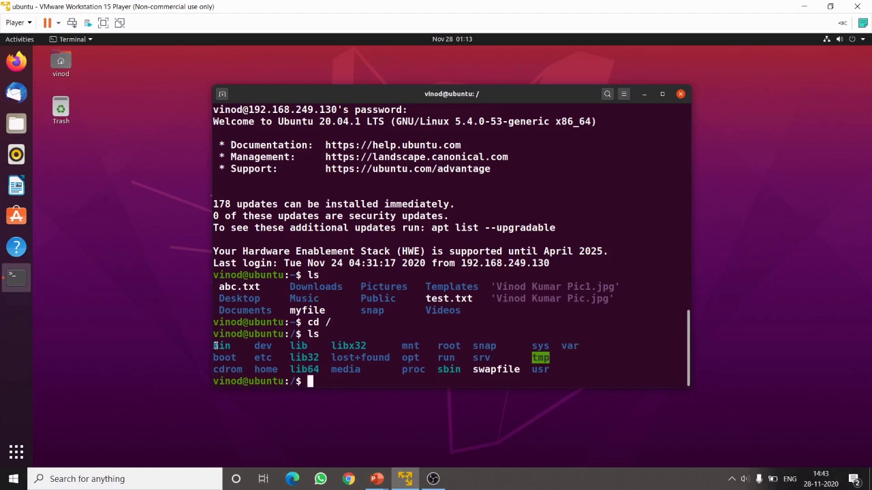
pyautogui.moveTo(213, 347); pyautogui.dragTo(584, 366)
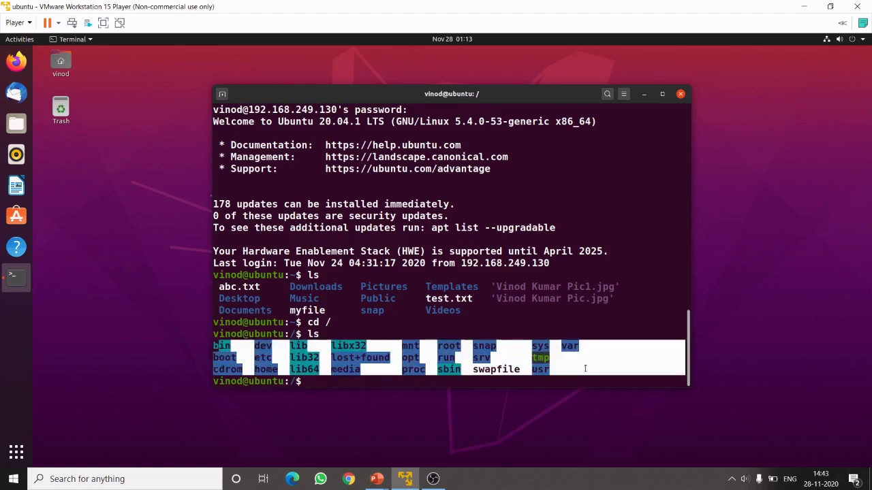
pyautogui.click(632, 267)
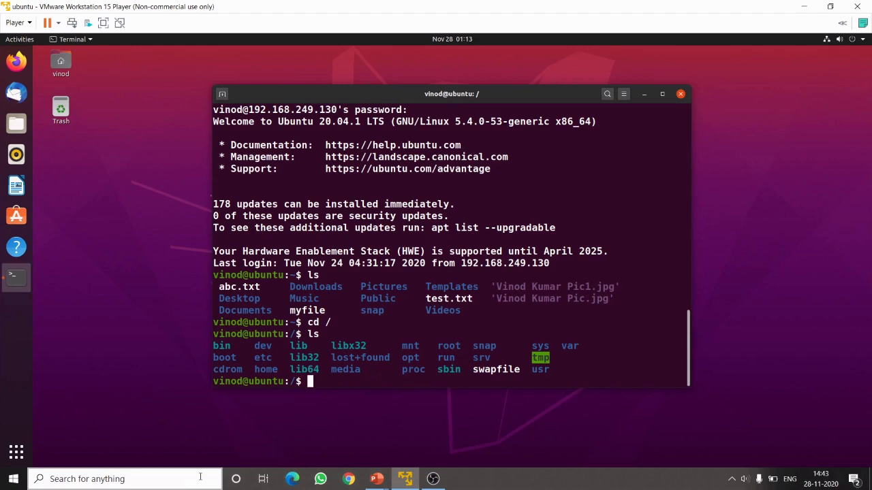
# Resume the PowerPoint slide show and advance to the Using SSH in PuTTY slide
pyautogui.moveTo(375, 480)
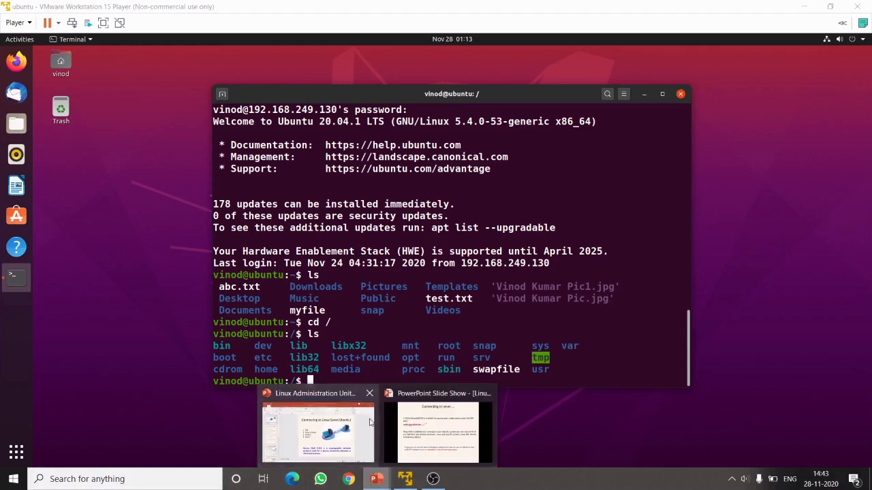
pyautogui.click(325, 416)
pyautogui.click(440, 433)
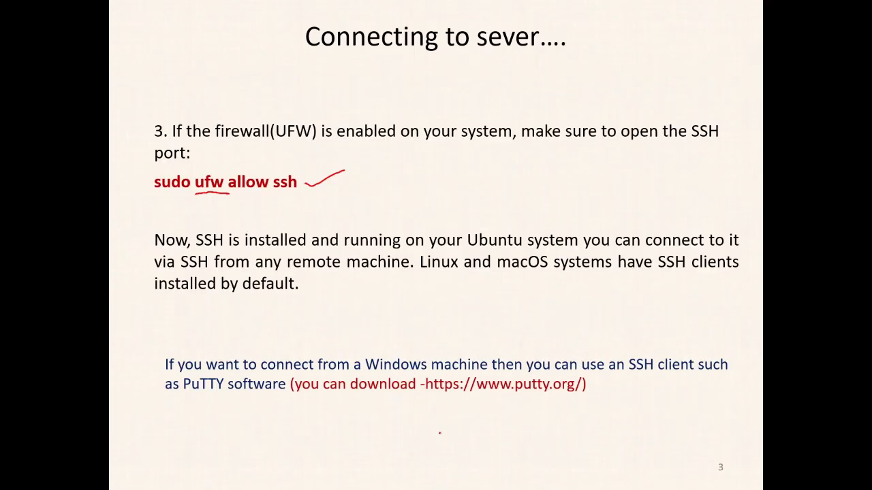
pyautogui.press('Right')
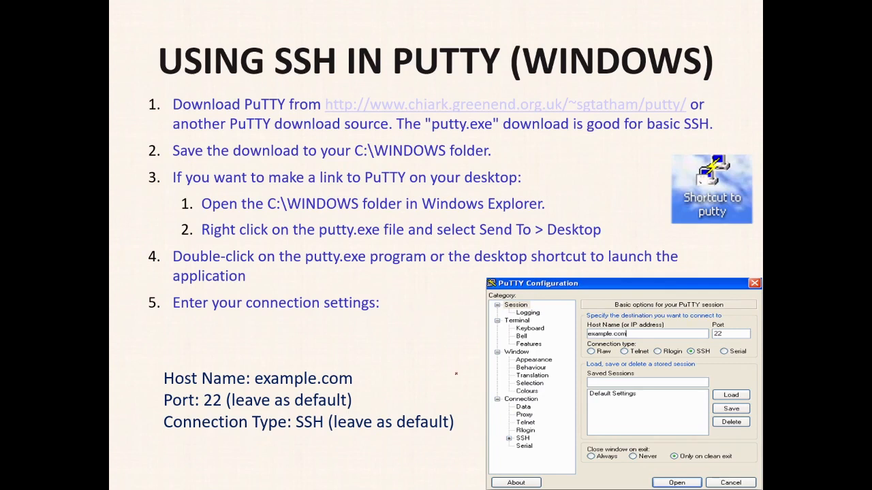
# Draw a red tick beside the Session category, then leave the slide show
pyautogui.moveTo(471, 297); pyautogui.dragTo(523, 278)
pyautogui.press('Right')
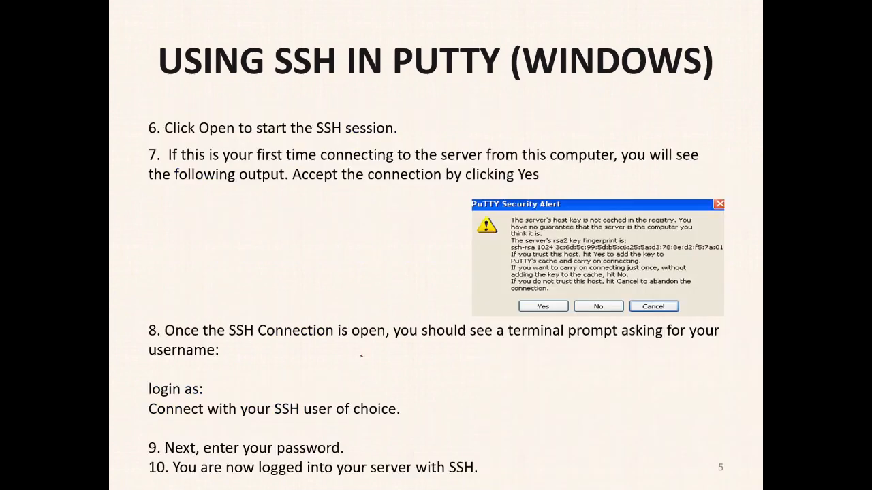
pyautogui.press('Left')
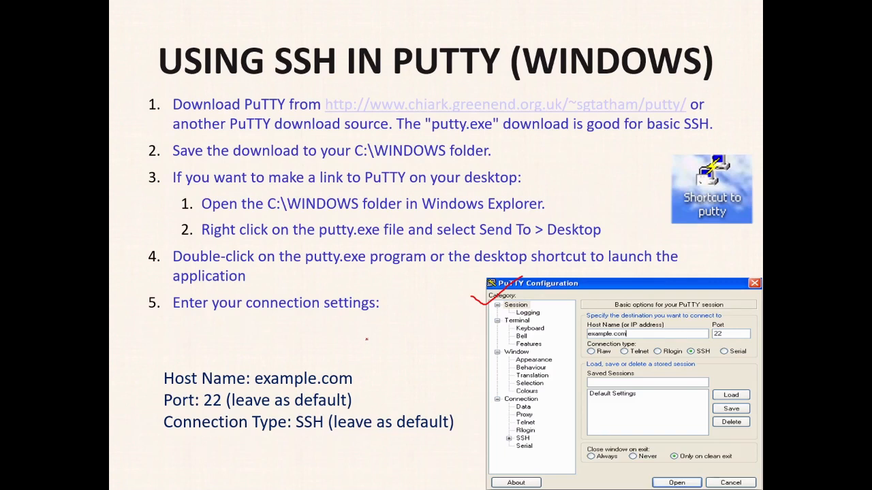
pyautogui.hotkey('alt', 'Tab')
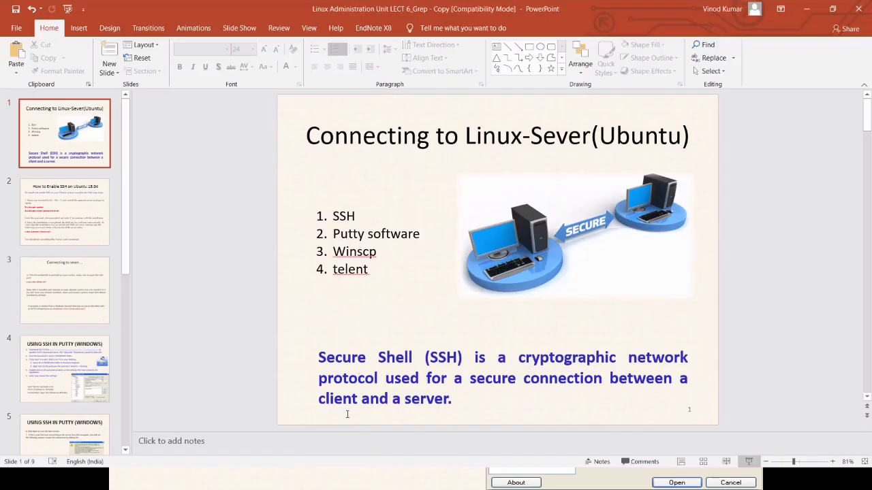
pyautogui.hotkey('alt', 'Tab')
pyautogui.hotkey('alt', 'Tab')
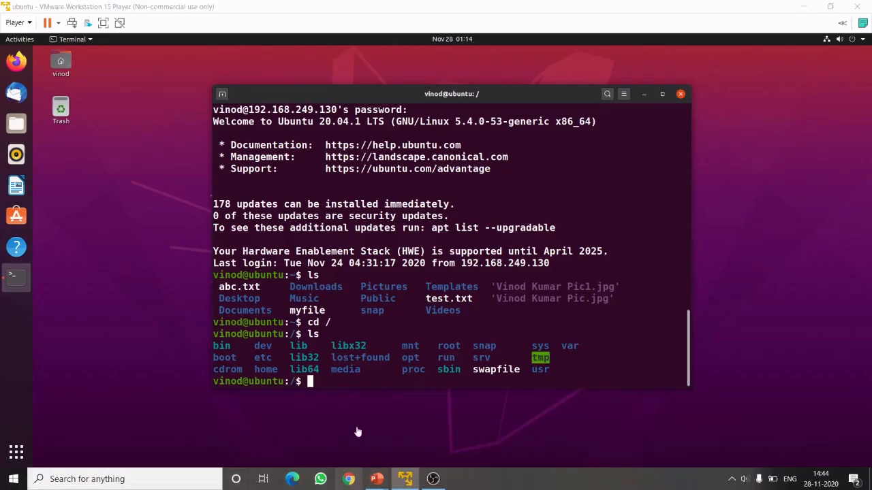
# Load putty.org in Chrome
pyautogui.click(349, 479)
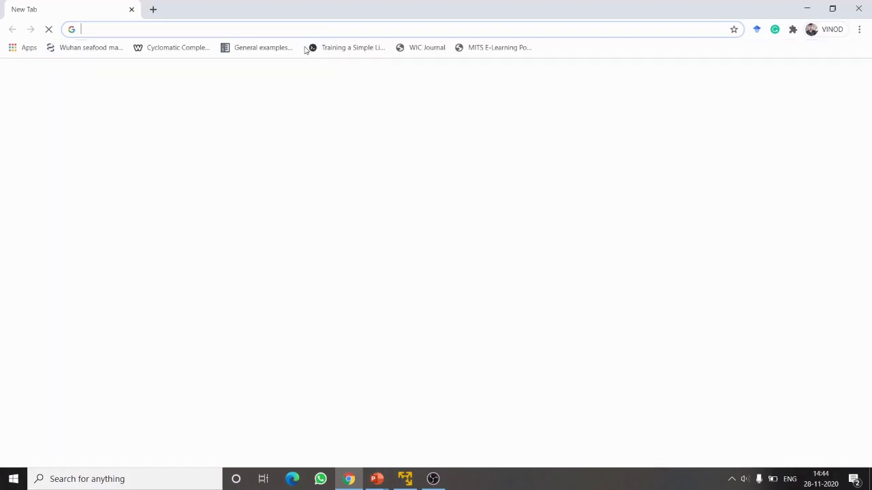
pyautogui.click(304, 32)
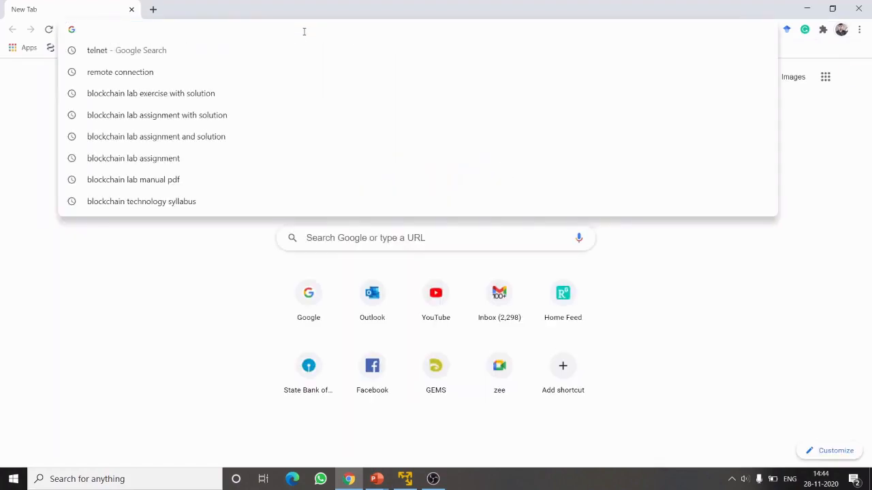
pyautogui.write('puty')
pyautogui.press('Down')
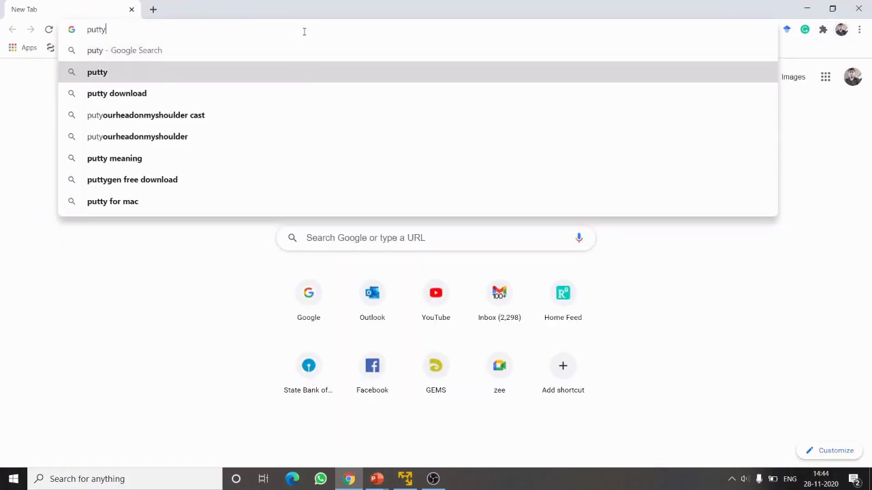
pyautogui.write('.or')
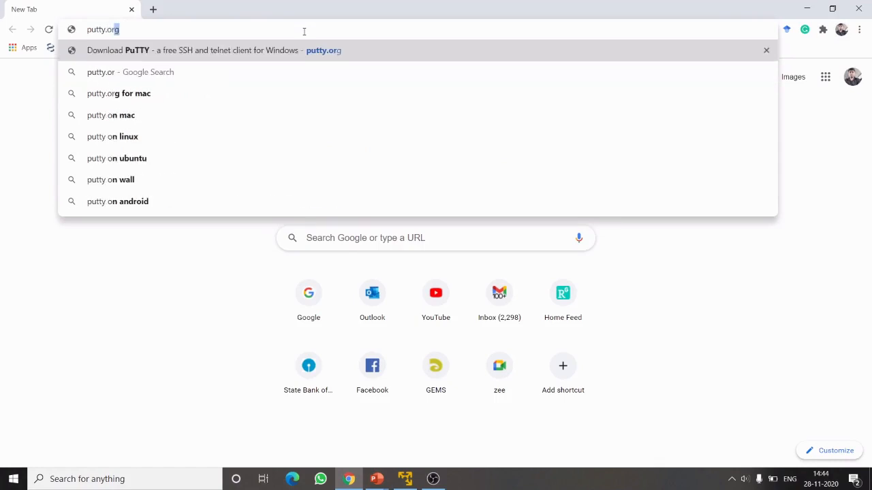
pyautogui.press('Return')
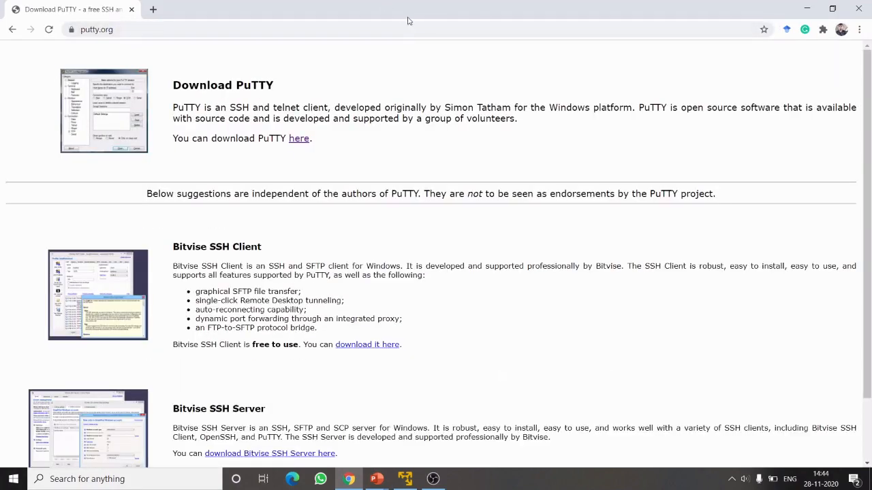
# Open the PuTTY 0.74 download page and scroll to the standalone putty.exe binaries
pyautogui.click(304, 141)
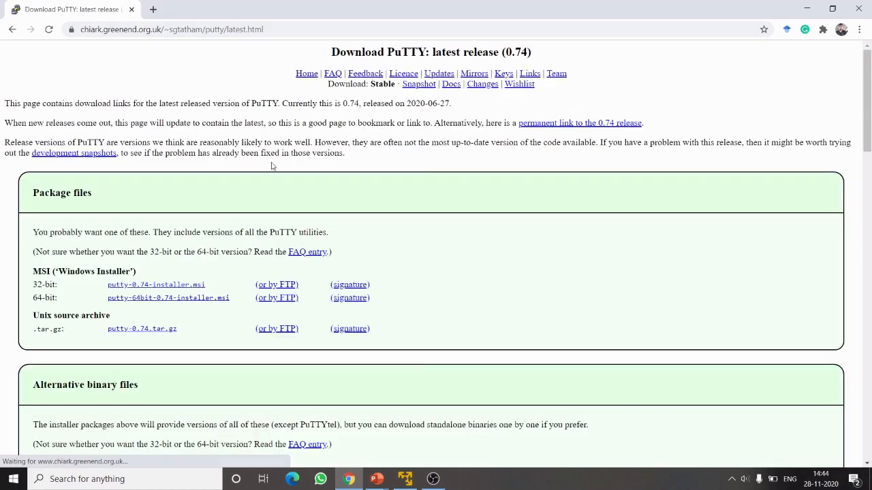
pyautogui.scroll(-1, 232, 304)
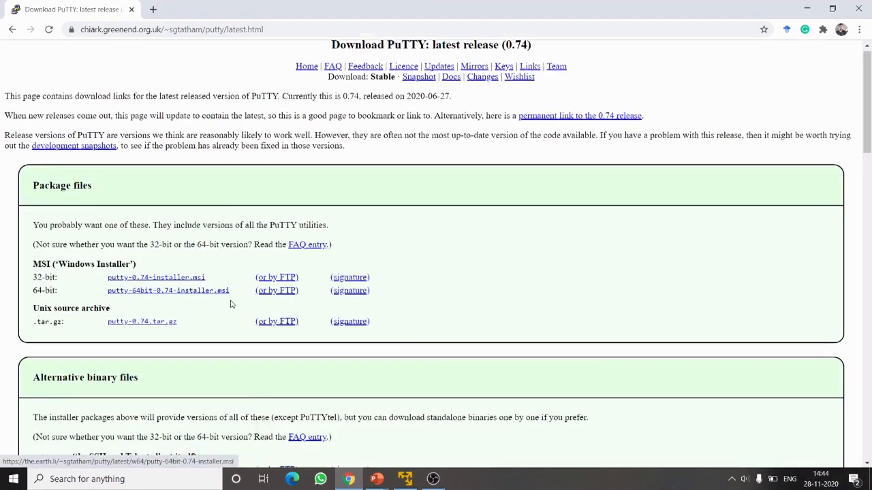
pyautogui.scroll(-2, 230, 304)
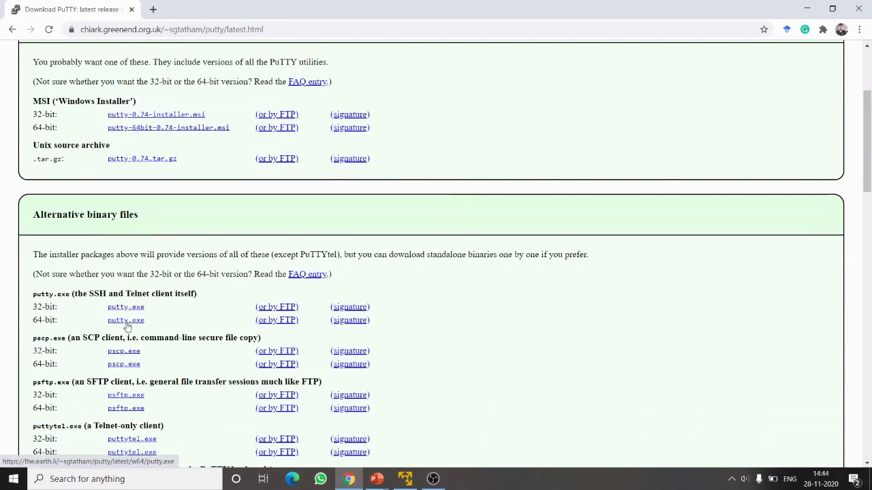
pyautogui.scroll(-2, 126, 327)
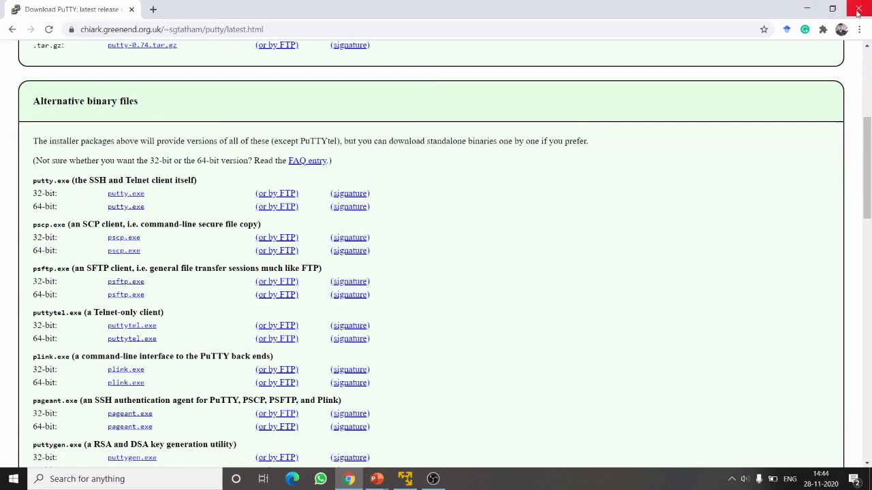
# Launch putty.exe from Windows search and enter host 192.168.249.130 with SSH on port 22
pyautogui.click(177, 479)
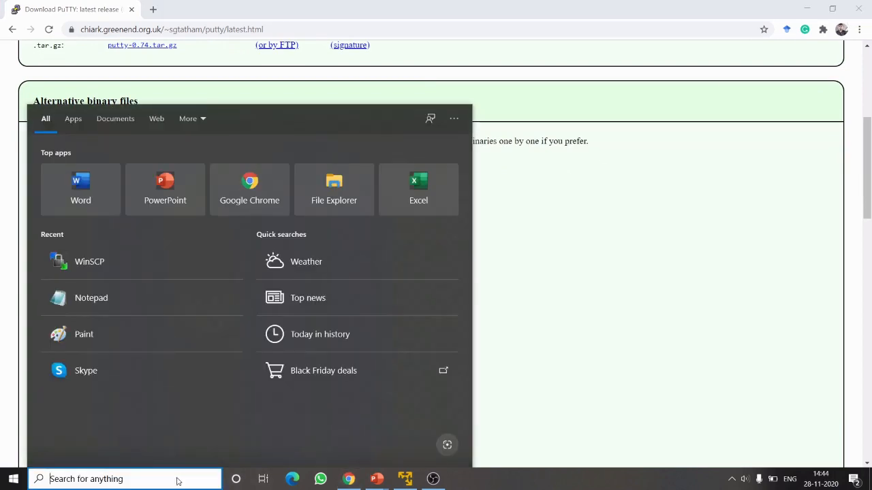
pyautogui.write('putty')
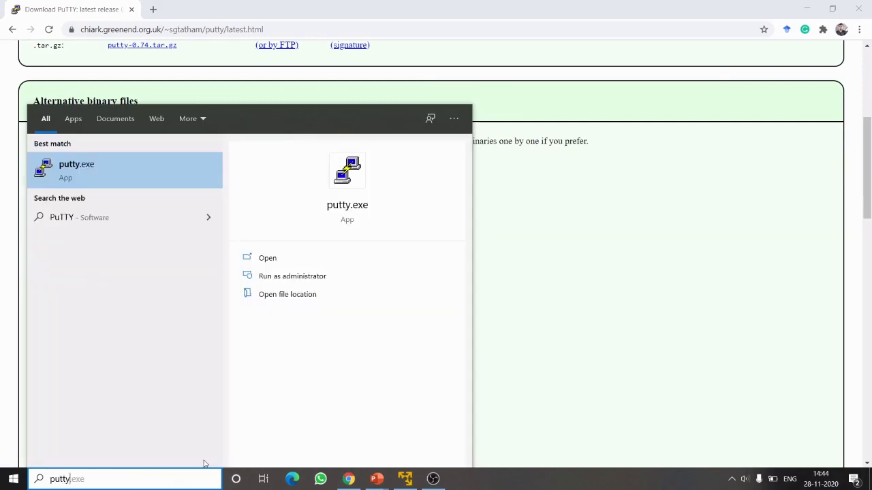
pyautogui.click(139, 173)
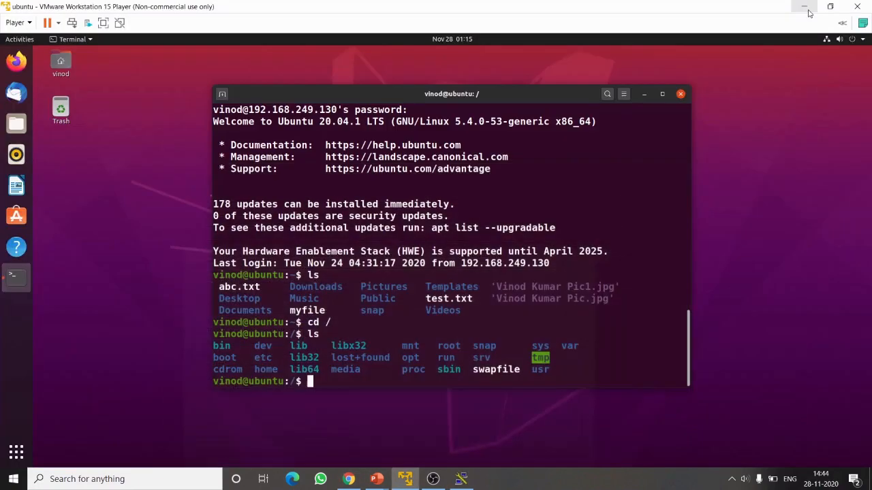
pyautogui.click(806, 9)
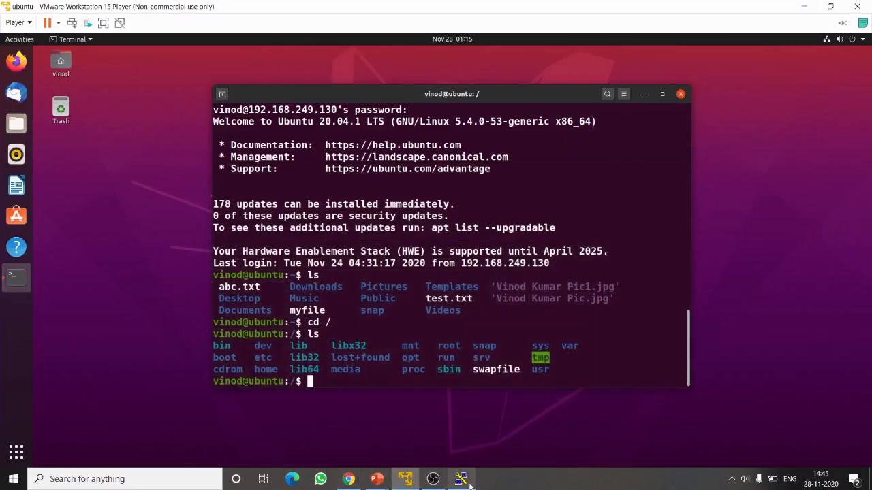
pyautogui.moveTo(473, 128); pyautogui.dragTo(467, 99)
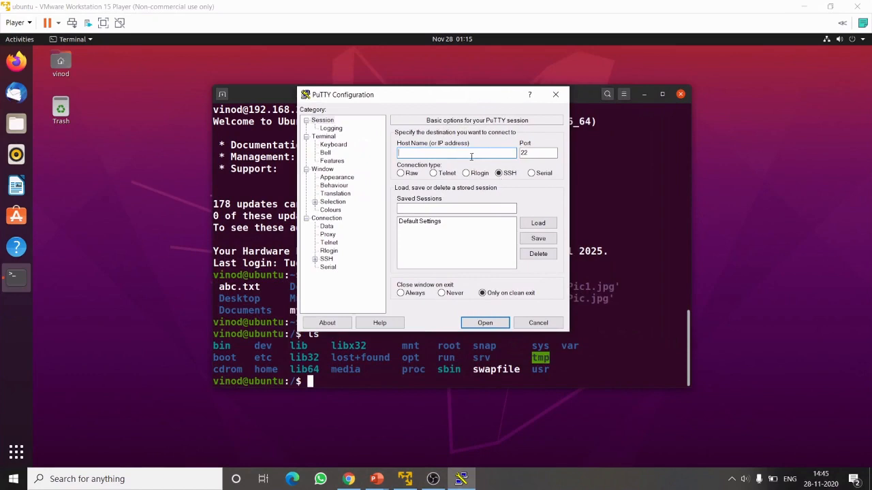
pyautogui.write('192.168.249.130')
# Open the SSH connection and log in with the user name and password
pyautogui.click(488, 328)
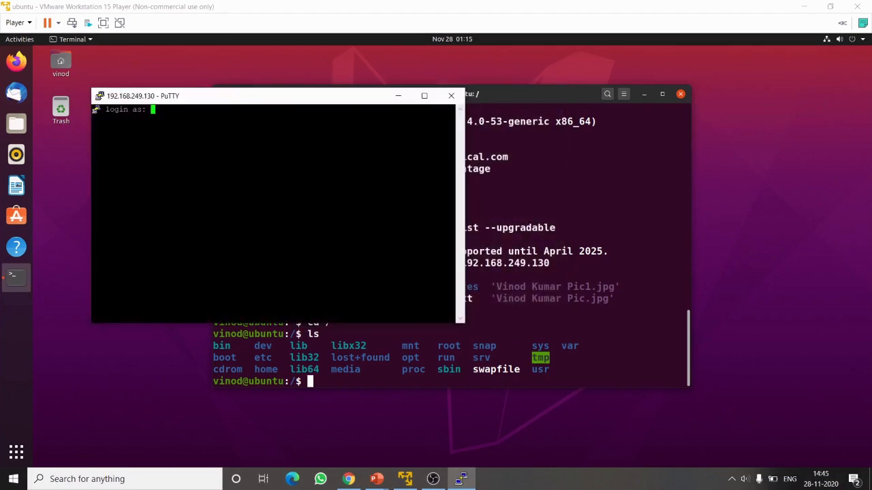
pyautogui.write('vinod')
pyautogui.press('Return')
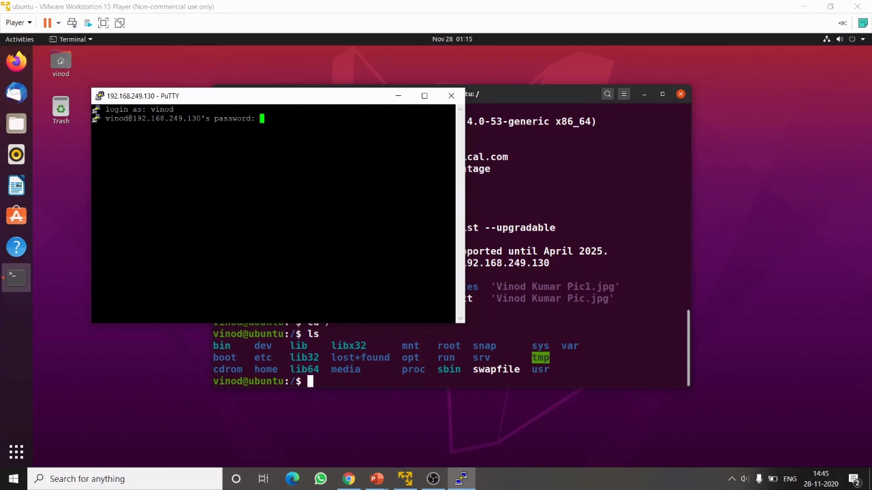
pyautogui.press('Return')
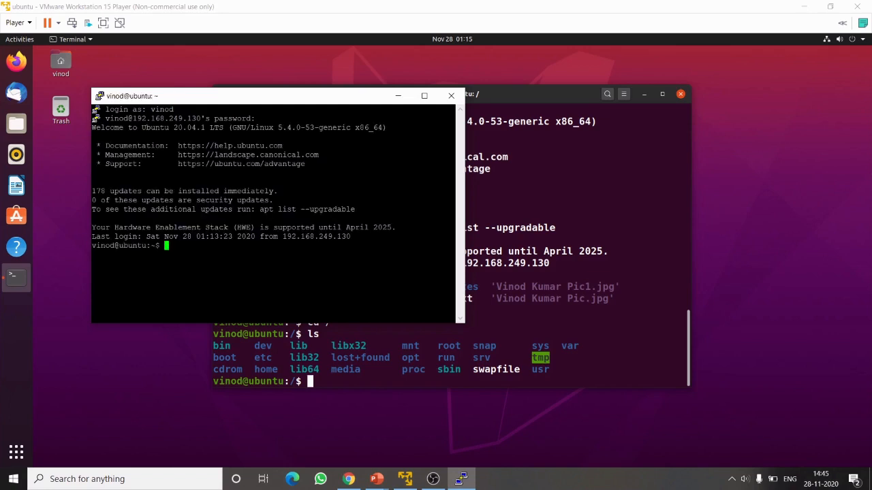
# List the home directory, then cd / and list the root directory
pyautogui.write('ls')
pyautogui.press('Return')
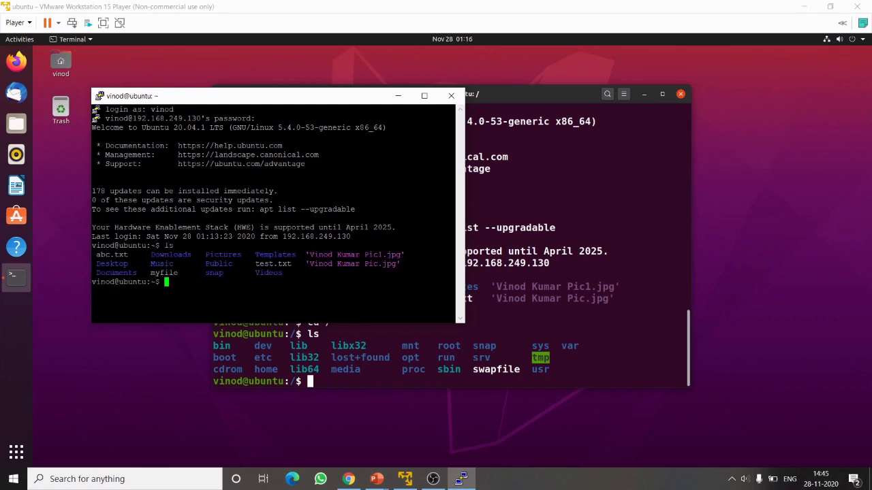
pyautogui.write('cd /')
pyautogui.press('Return')
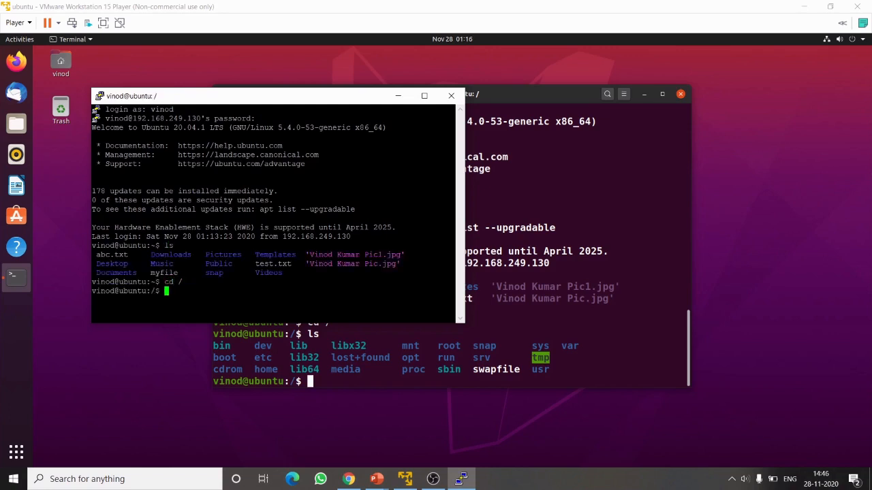
pyautogui.write('ls')
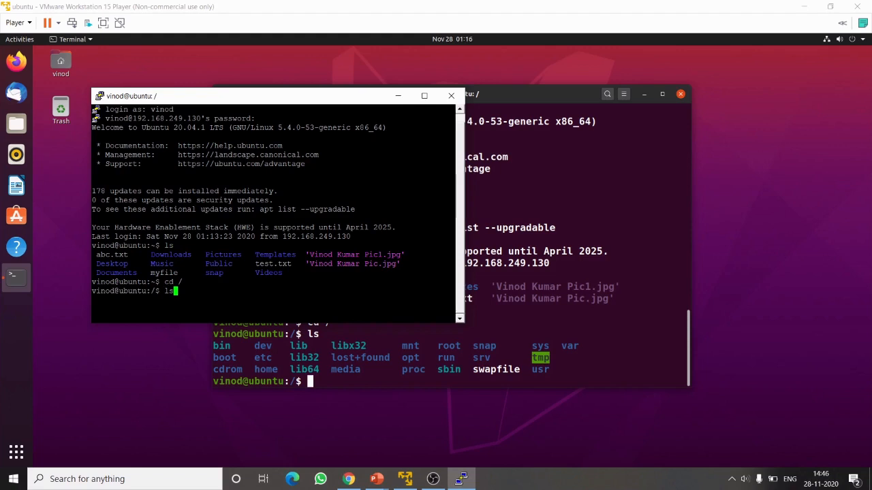
pyautogui.press('Return')
pyautogui.press('Return')
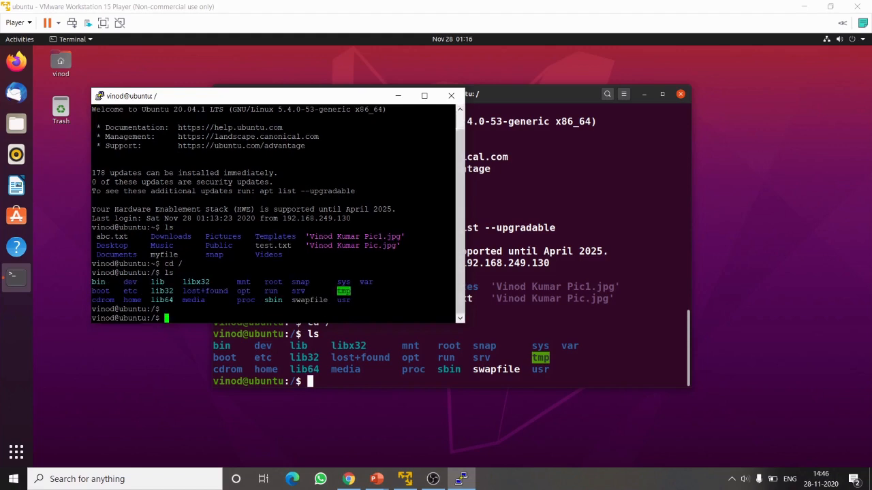
# Change into /etc, list its contents, and return to / with cd /
pyautogui.write('ce')
pyautogui.press('BackSpace')
pyautogui.write('d etc')
pyautogui.press('Return')
pyautogui.write('ls')
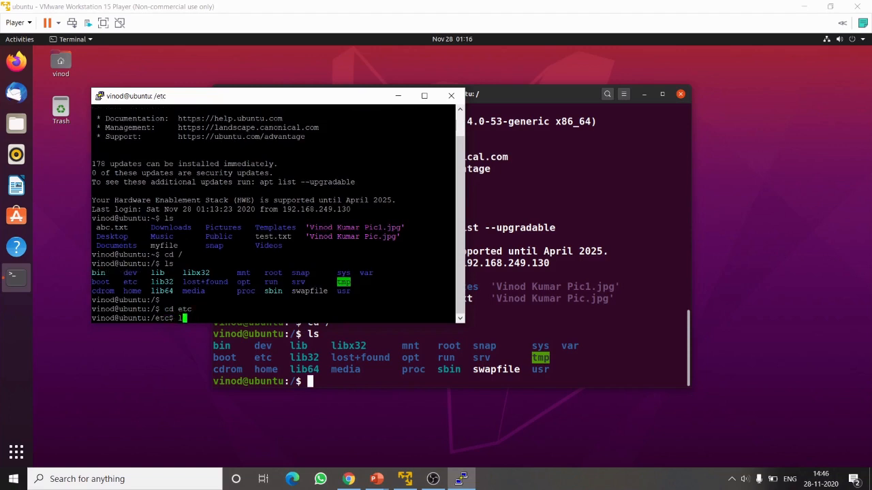
pyautogui.press('Return')
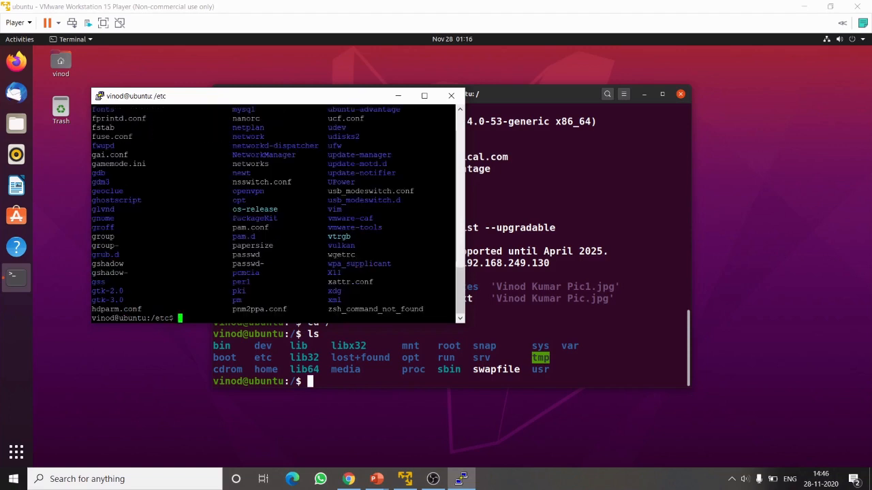
pyautogui.write('cd \\')
pyautogui.press('BackSpace')
pyautogui.write('/')
pyautogui.press('Return')
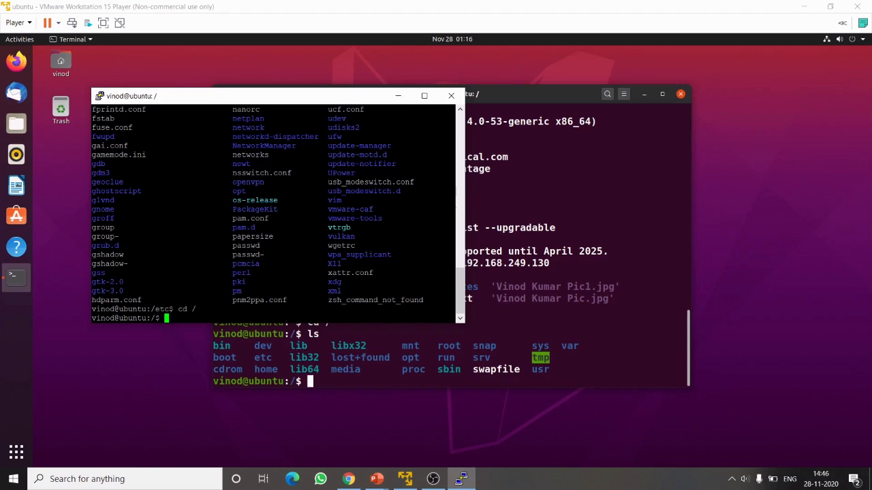
# Maximize the PuTTY window, log out with exit, and return to the PowerPoint slide show
pyautogui.click(425, 96)
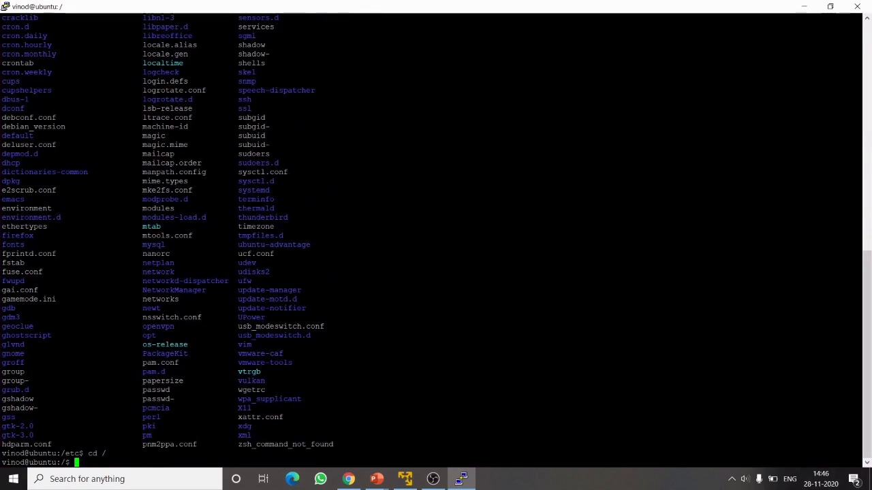
pyautogui.write('exi')
pyautogui.press('BackSpace')
pyautogui.write('it')
pyautogui.press('Return')
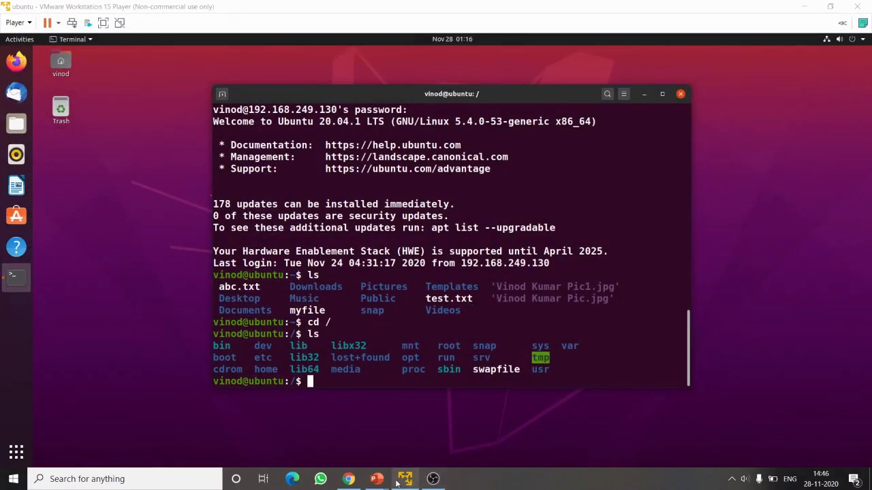
pyautogui.moveTo(376, 481)
pyautogui.click(409, 408)
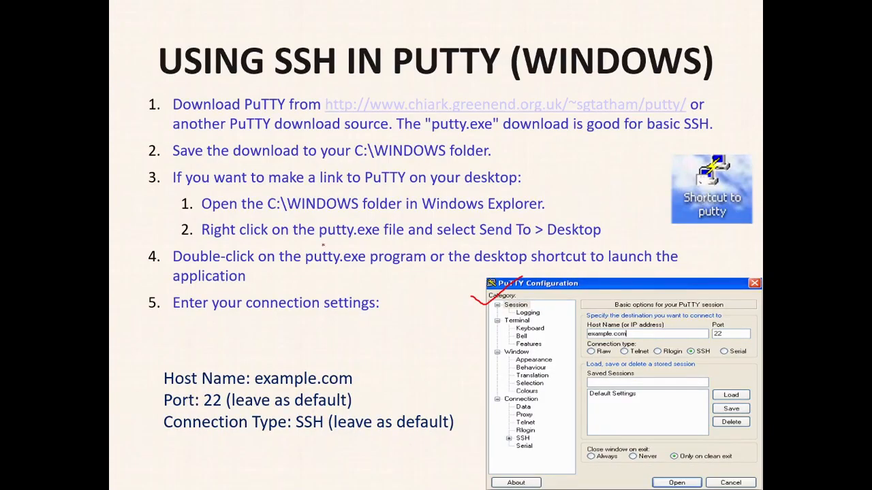
# On the security alert slide, mark the picture, 'SSH' and the Yes option in red, then advance
pyautogui.press('Left')
pyautogui.press('Right')
pyautogui.press('Right')
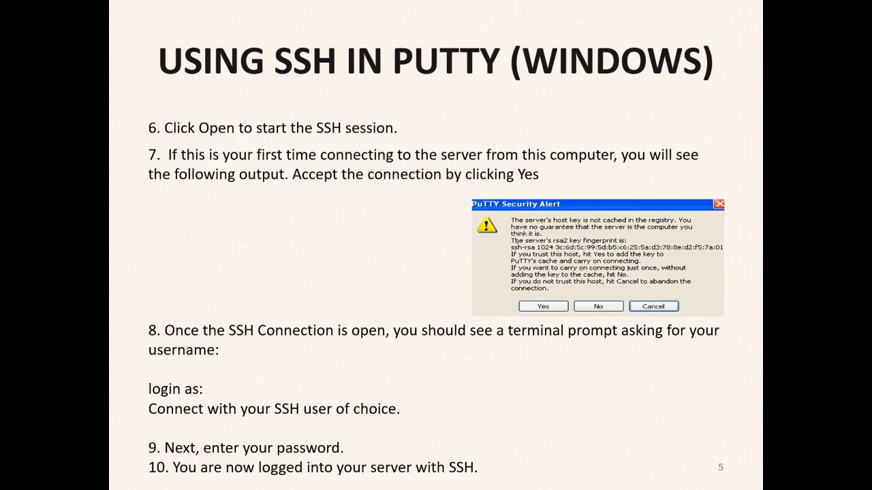
pyautogui.moveTo(459, 211); pyautogui.dragTo(495, 202)
pyautogui.moveTo(285, 78); pyautogui.dragTo(294, 76)
pyautogui.moveTo(602, 199); pyautogui.dragTo(641, 190)
pyautogui.moveTo(500, 311)
pyautogui.mouseDown()
pyautogui.moveTo(521, 310)
pyautogui.moveTo(552, 279)
pyautogui.mouseUp()
pyautogui.press('Right')
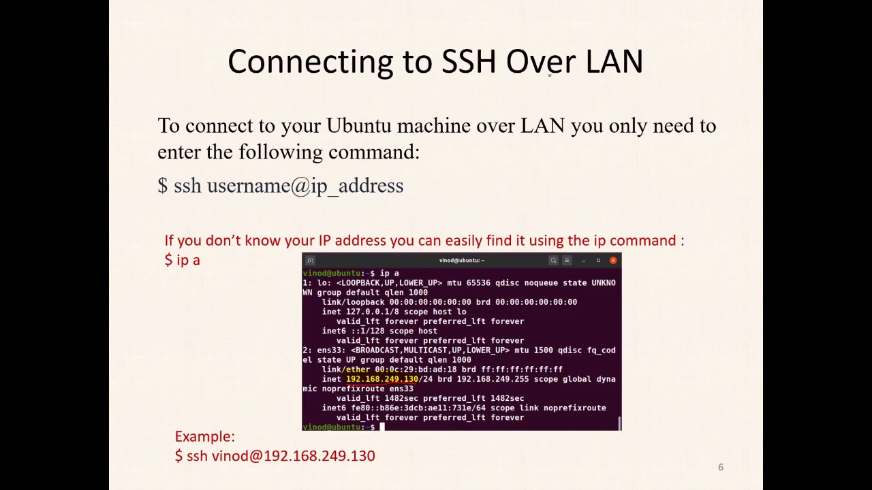
# Underline 'Over LAN', the ssh username@ip_address command and the example's user name
pyautogui.moveTo(490, 94); pyautogui.dragTo(567, 90)
pyautogui.moveTo(171, 196); pyautogui.dragTo(420, 202)
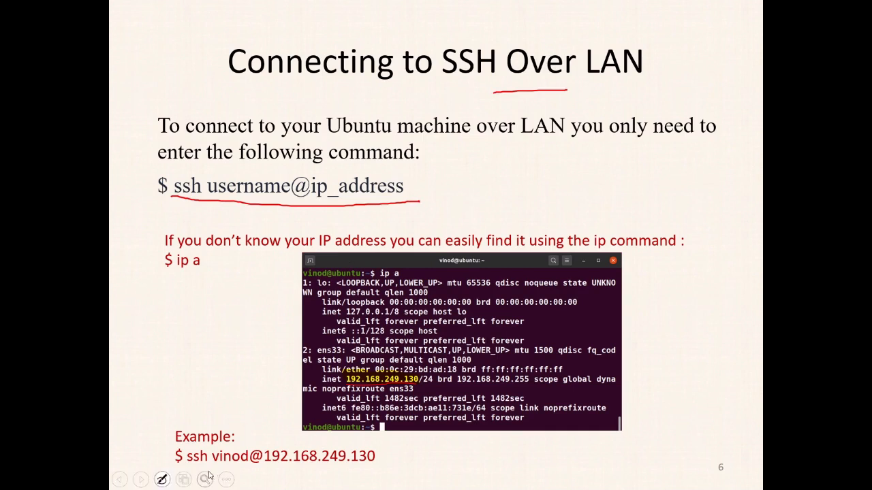
pyautogui.moveTo(212, 468)
pyautogui.mouseDown()
pyautogui.moveTo(381, 462)
pyautogui.moveTo(362, 447)
pyautogui.moveTo(273, 444)
pyautogui.moveTo(262, 455)
pyautogui.mouseUp()
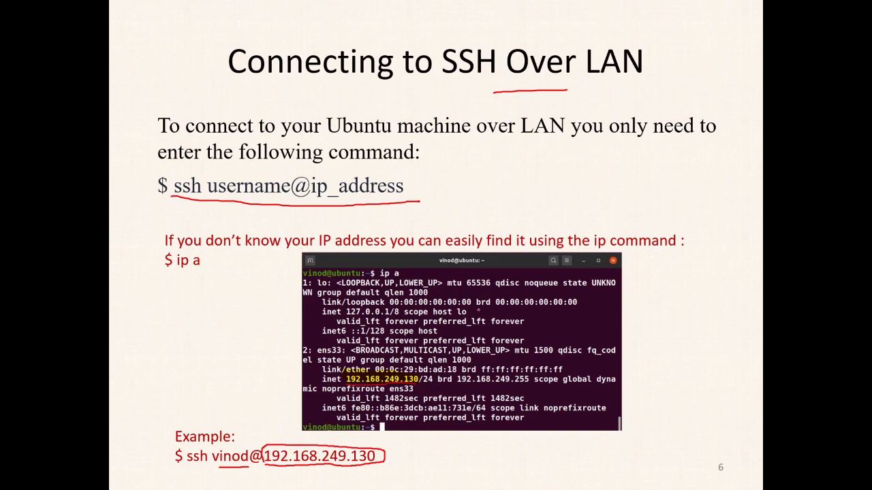
# On the WinSCP slide, tick the logo and first bullet and write a 3 beside the logo
pyautogui.press('Right')
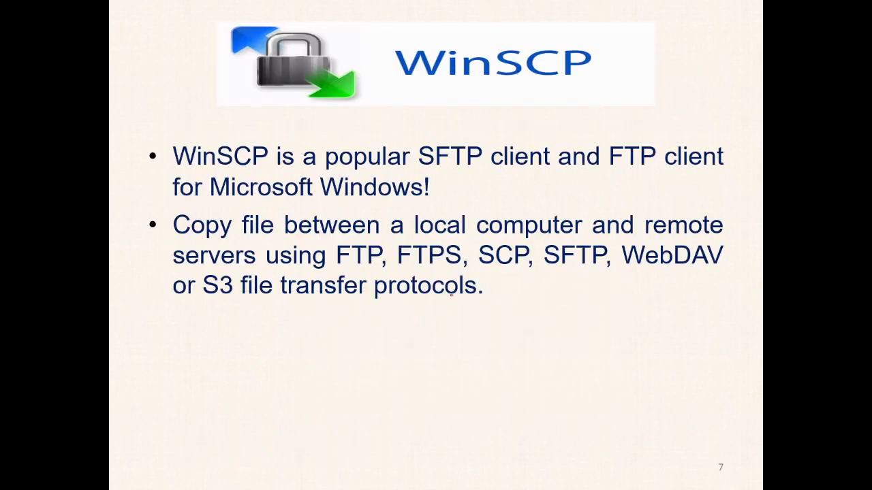
pyautogui.moveTo(621, 110); pyautogui.dragTo(670, 97)
pyautogui.moveTo(163, 62)
pyautogui.mouseDown()
pyautogui.moveTo(175, 64)
pyautogui.moveTo(165, 83)
pyautogui.mouseUp()
pyautogui.moveTo(120, 161); pyautogui.dragTo(174, 141)
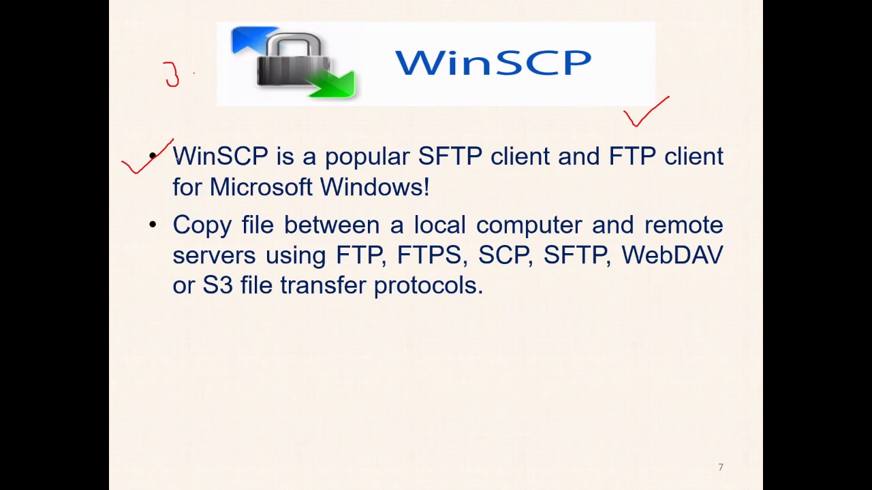
pyautogui.hotkey('alt', 'Tab')
pyautogui.hotkey('alt', 'Tab')
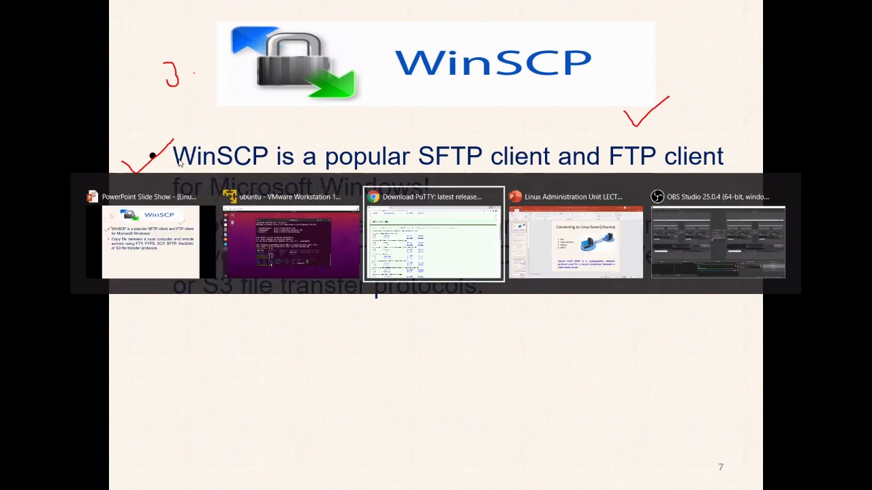
# Search Google for winscp and open the official WinSCP download page
pyautogui.click(158, 31)
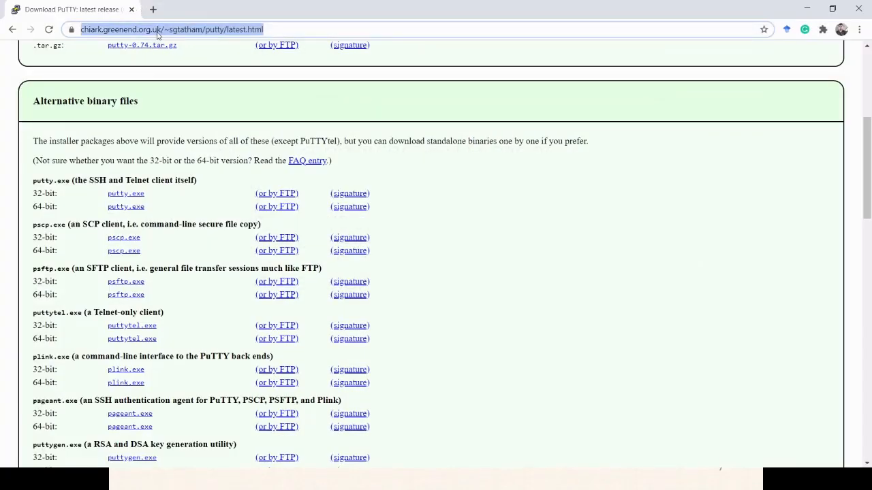
pyautogui.write('win')
pyautogui.press('Return')
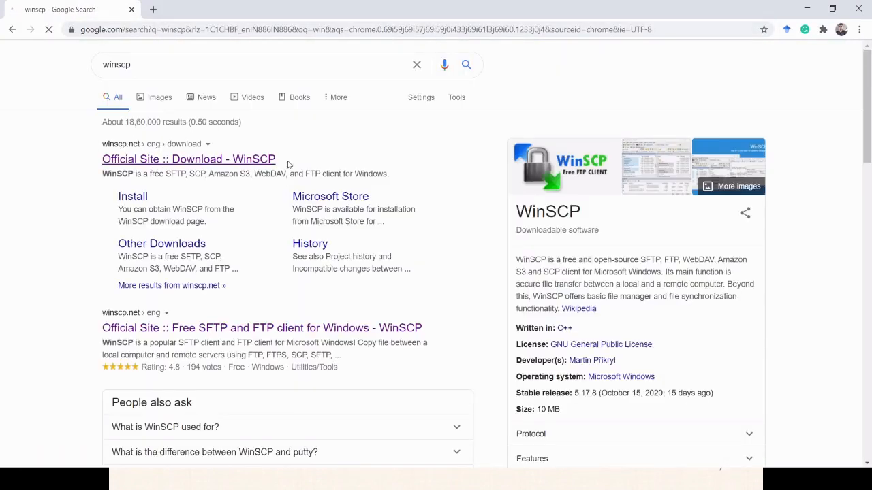
pyautogui.click(131, 162)
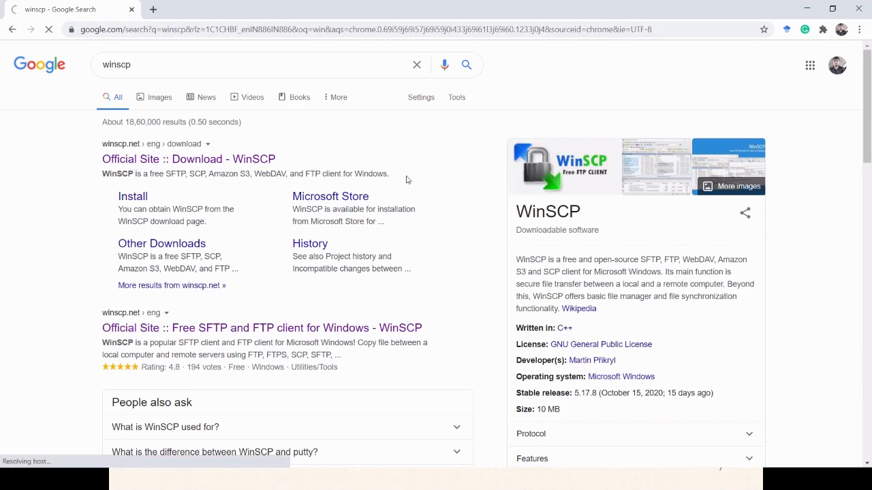
# Scroll through the WinSCP 5.17.9 download page, then minimize Chrome to return to the slides
pyautogui.scroll(-2, 392, 186)
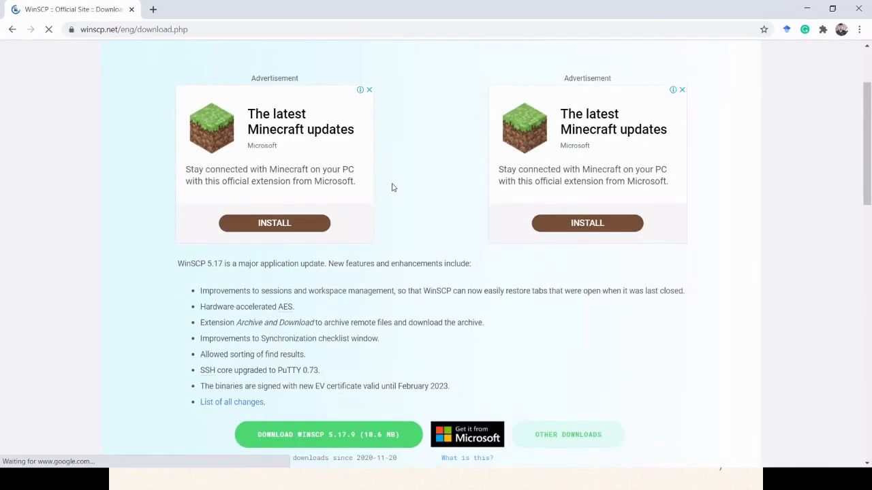
pyautogui.scroll(2, 392, 186)
pyautogui.scroll(-4, 390, 191)
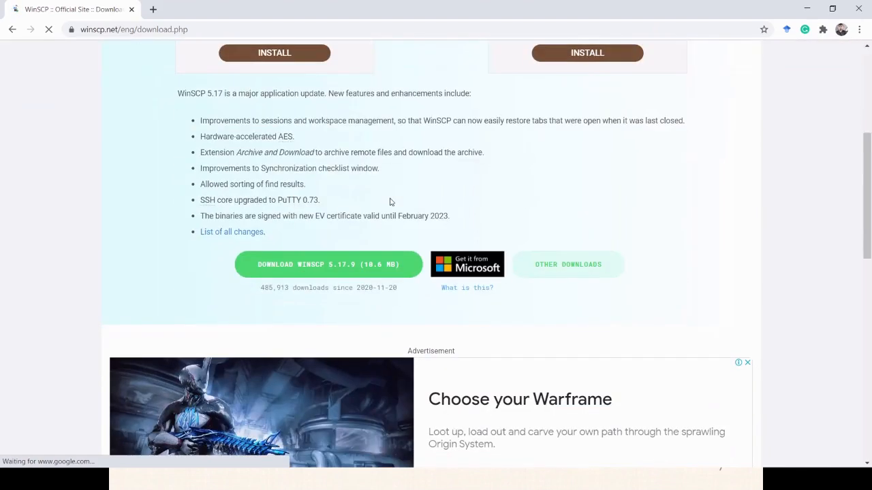
pyautogui.scroll(4, 392, 200)
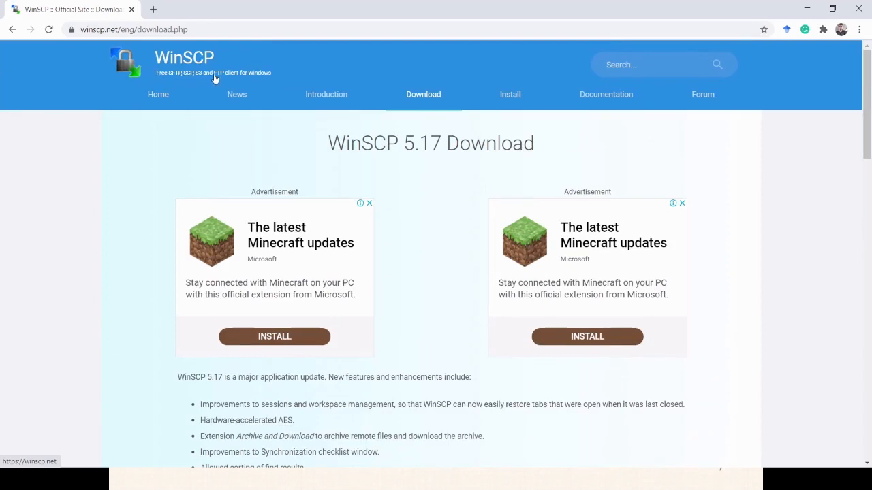
pyautogui.scroll(-1, 702, 185)
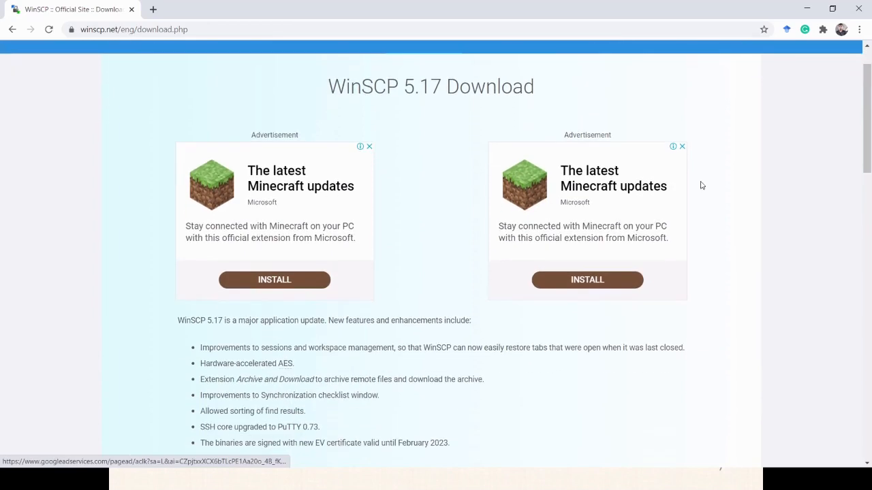
pyautogui.scroll(1, 734, 170)
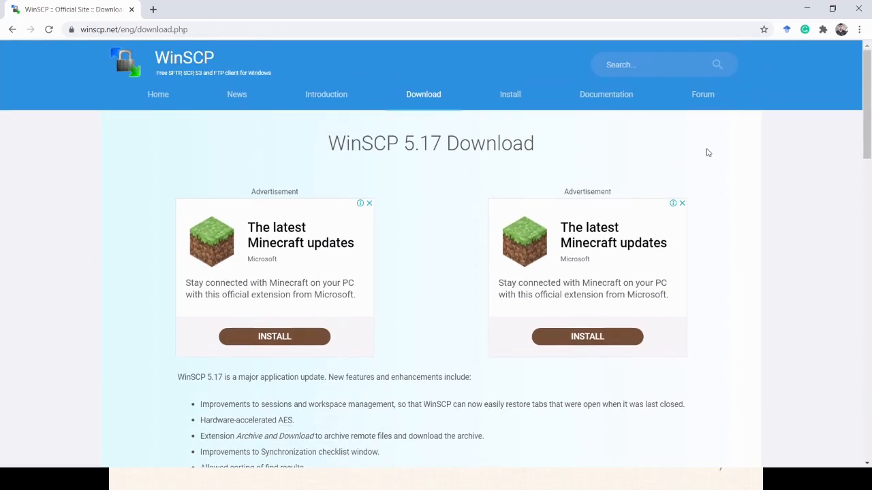
pyautogui.scroll(-5, 707, 153)
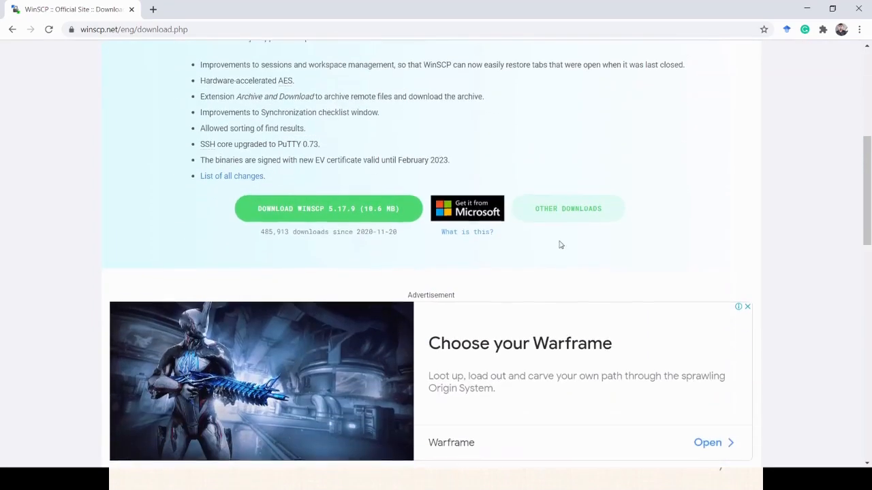
pyautogui.scroll(4, 409, 313)
pyautogui.scroll(-2, 306, 381)
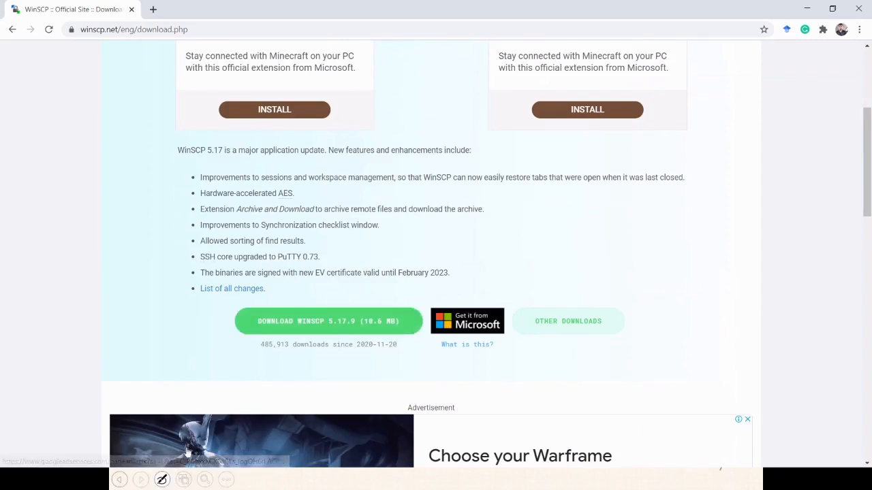
pyautogui.click(807, 9)
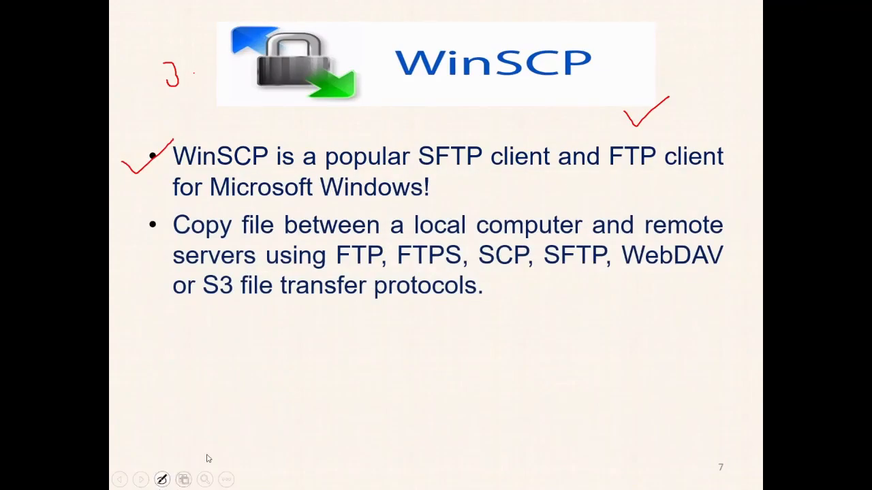
# Launch WinSCP from Windows search with 'win', bringing up its SFTP Login dialog on port 22
pyautogui.hotkey('alt', 'Tab')
pyautogui.hotkey('alt', 'Tab')
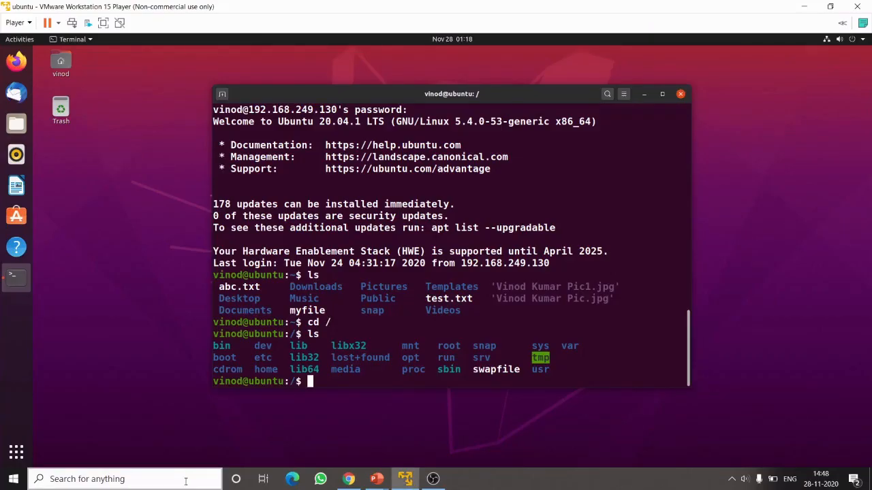
pyautogui.click(185, 481)
pyautogui.write('win')
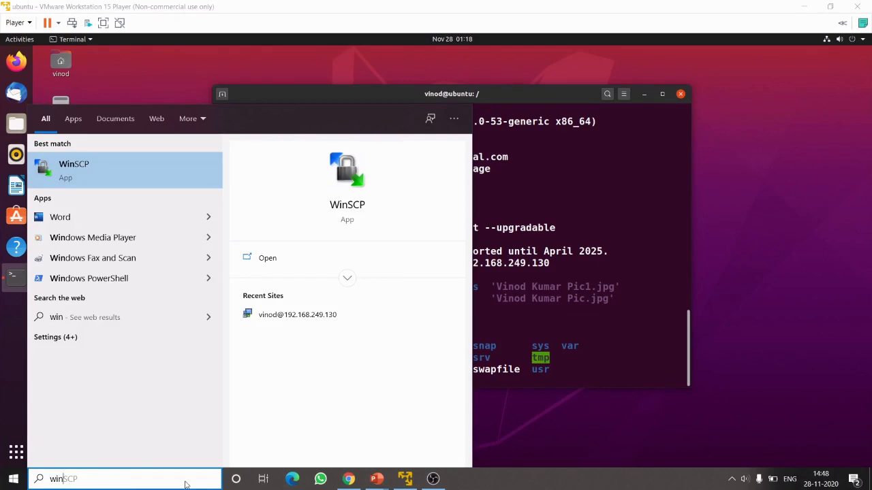
pyautogui.click(6, 379)
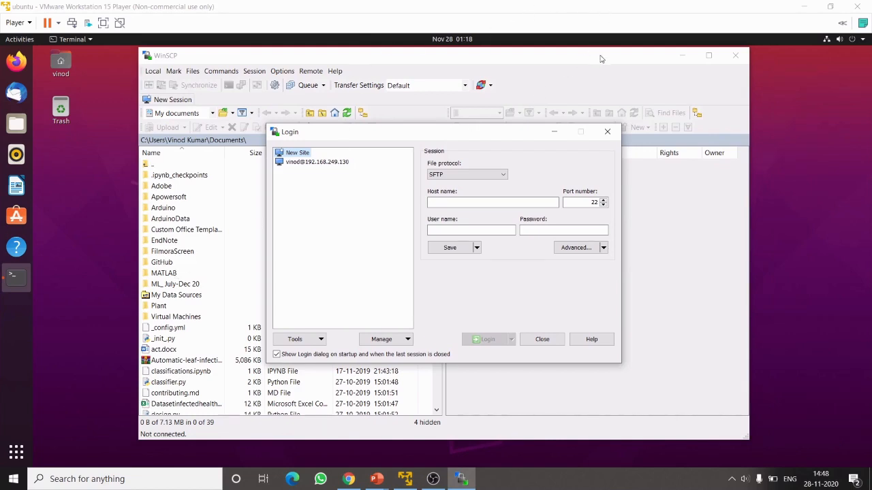
# Fill the New Site login with host 192.168.249.130, the login user name and the account password
pyautogui.click(502, 52)
pyautogui.click(455, 203)
pyautogui.write('192.')
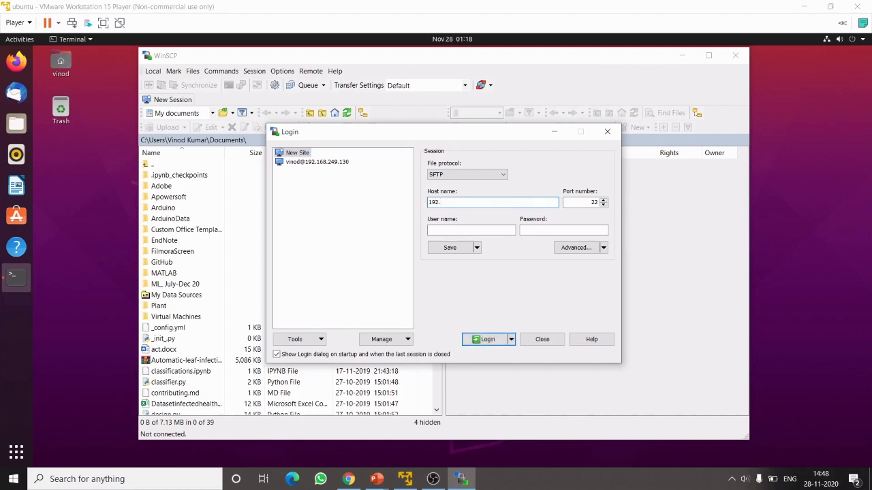
pyautogui.write('168.249.130')
pyautogui.click(456, 229)
pyautogui.write('vinod')
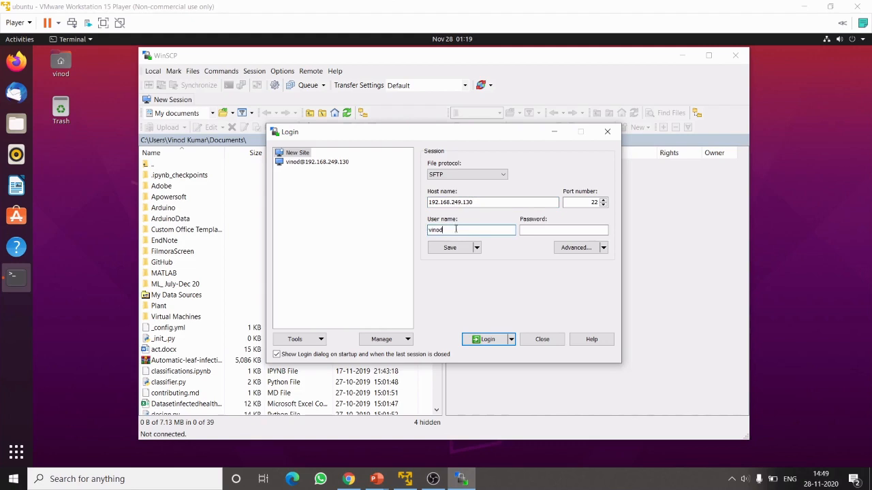
pyautogui.click(542, 231)
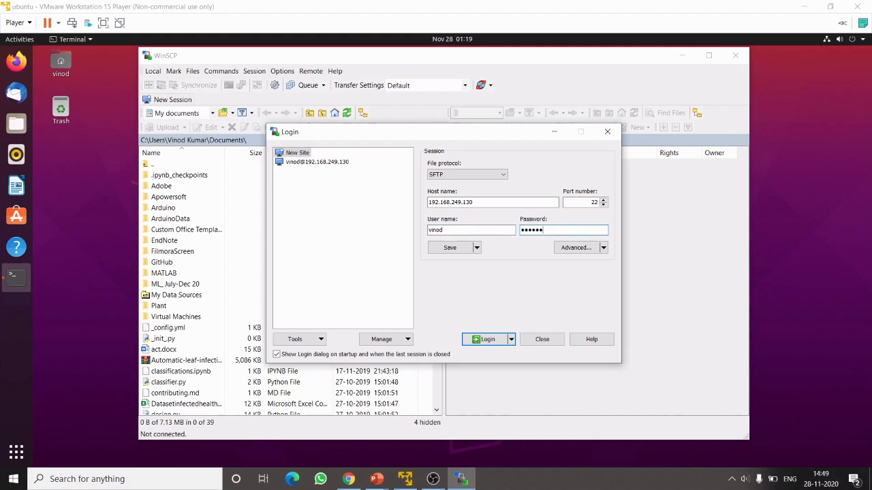
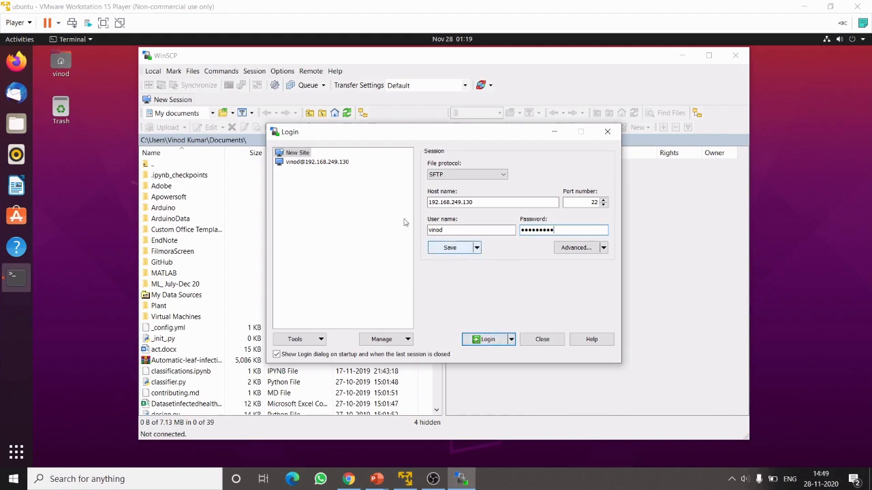
# Log in with the saved server site and confirm the password to connect over SFTP-3
pyautogui.click(305, 164)
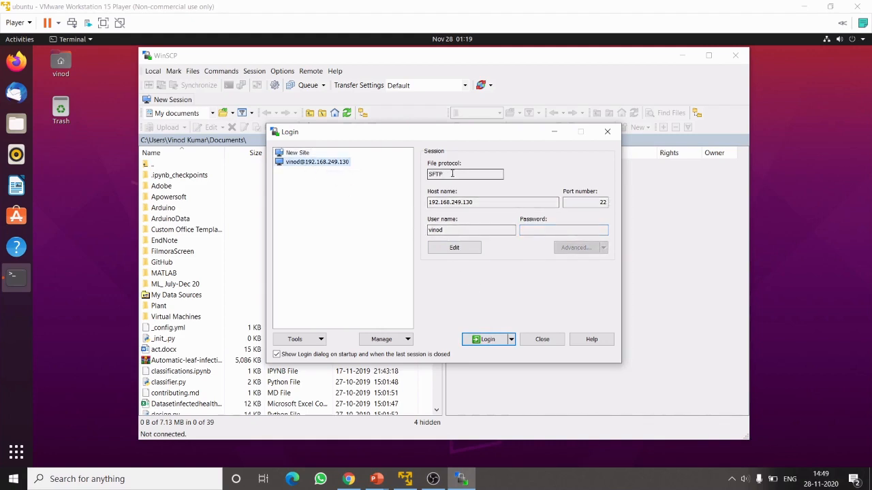
pyautogui.click(489, 339)
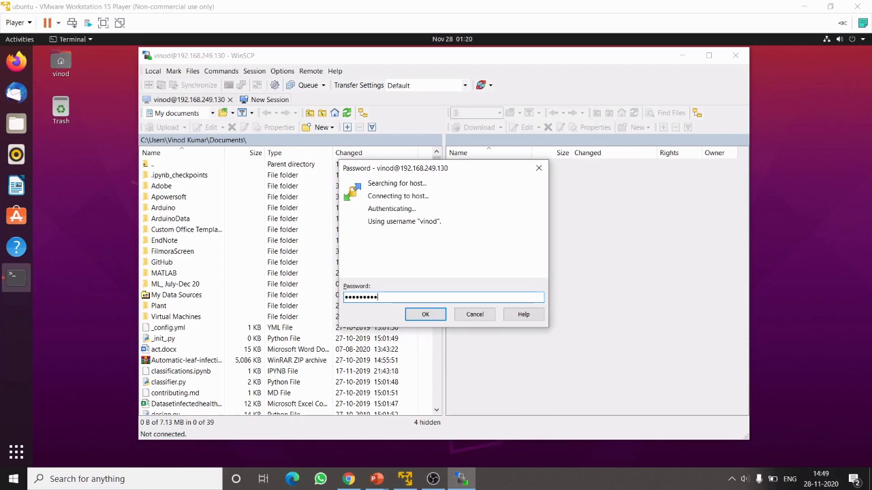
pyautogui.press('Return')
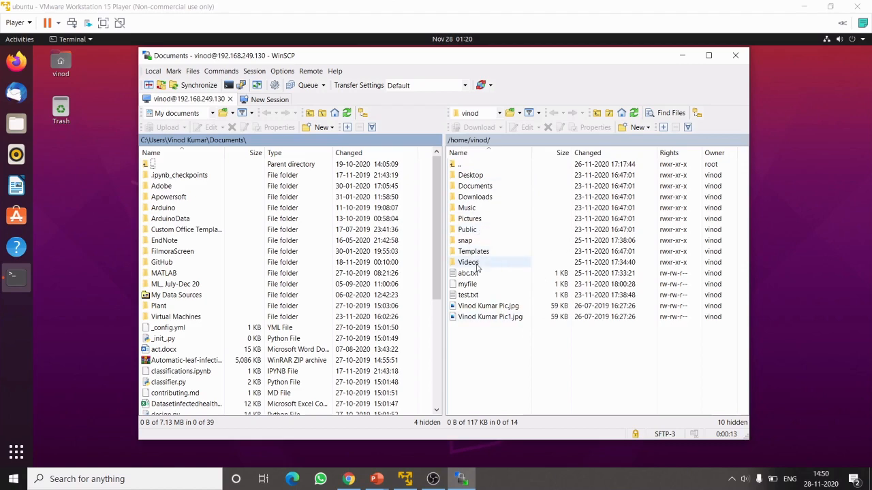
# Move the remote pane up through /home to the server's root directory /
pyautogui.click(467, 140)
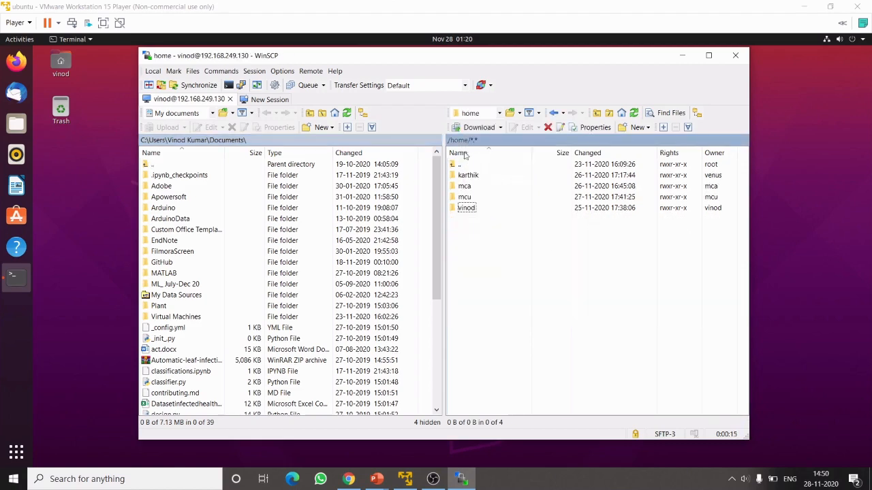
pyautogui.click(499, 113)
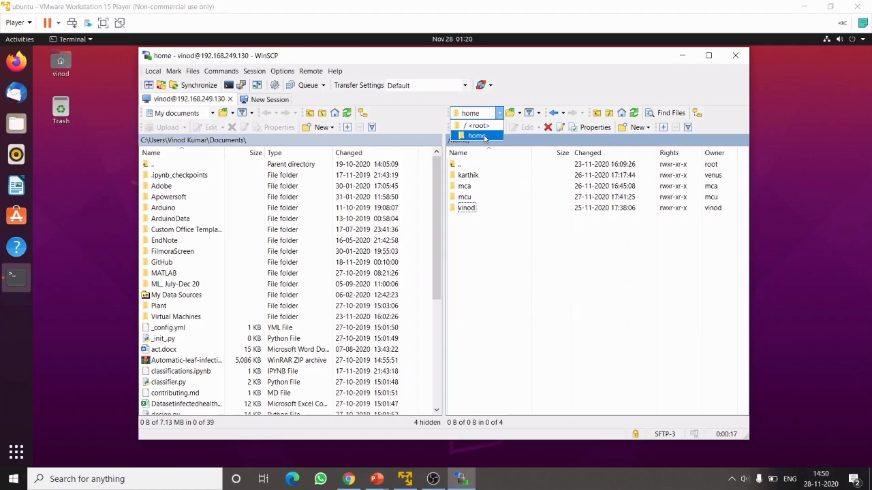
pyautogui.click(479, 125)
pyautogui.scroll(-1, 482, 258)
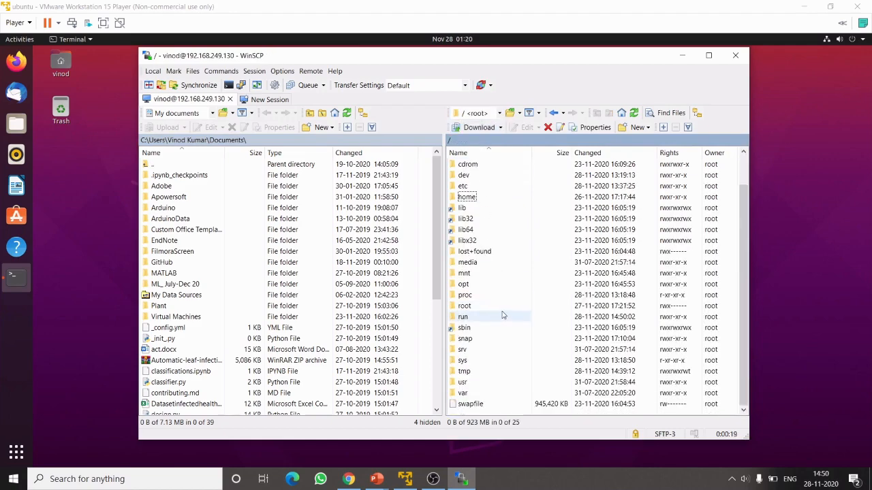
# Try opening the /root folder, dismiss the Permission denied error, and return to /
pyautogui.doubleClick(465, 306)
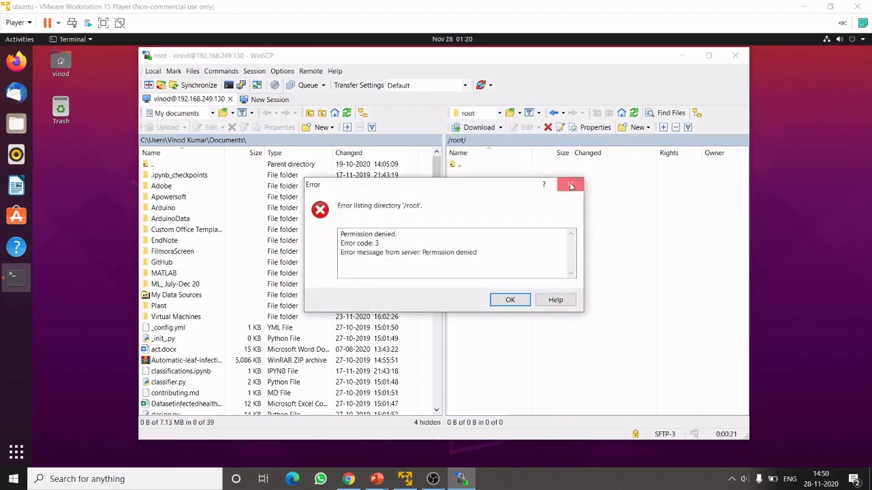
pyautogui.click(571, 186)
pyautogui.click(499, 113)
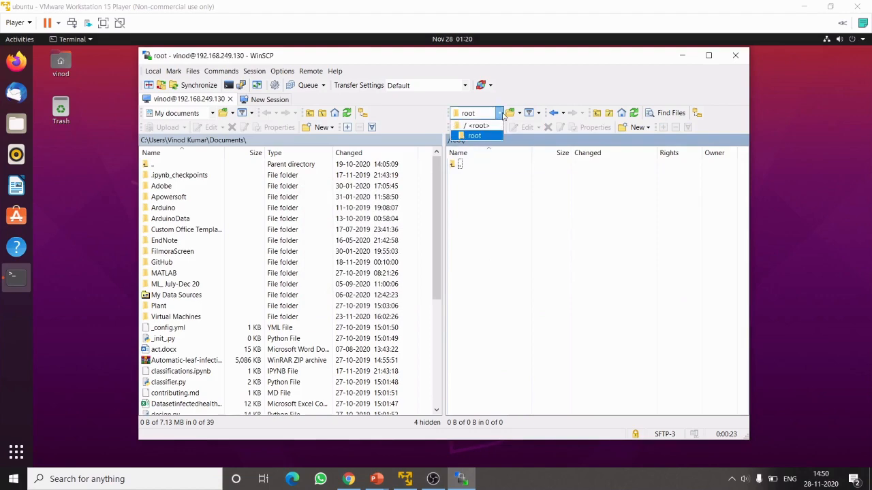
pyautogui.click(498, 126)
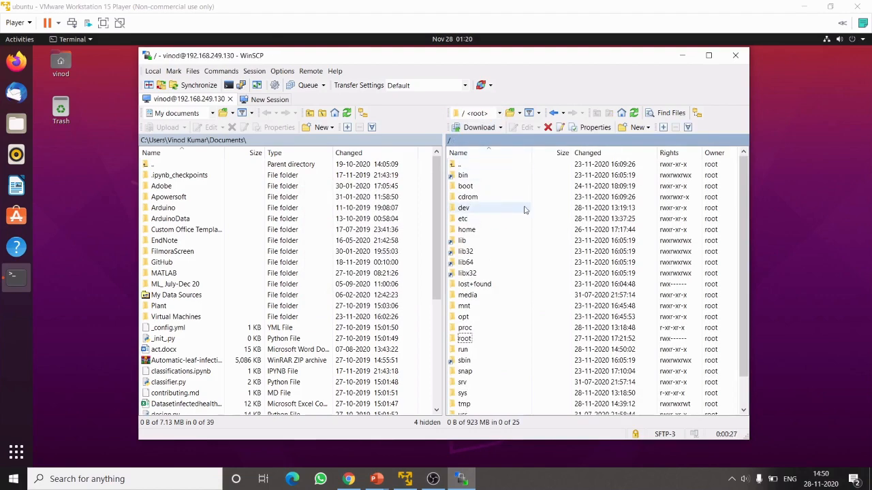
pyautogui.scroll(-1, 511, 306)
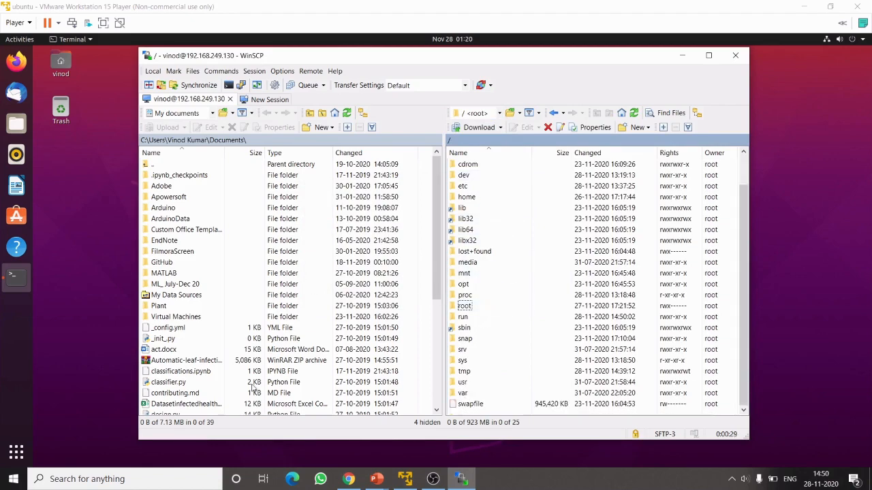
pyautogui.scroll(-6, 252, 389)
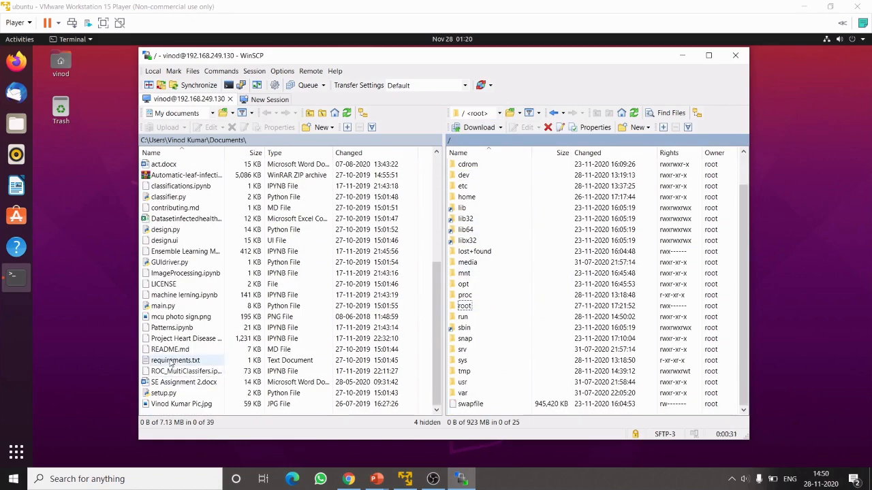
# Upload setup.py to the server's / directory, skipping it after the Permission denied refusal
pyautogui.click(167, 394)
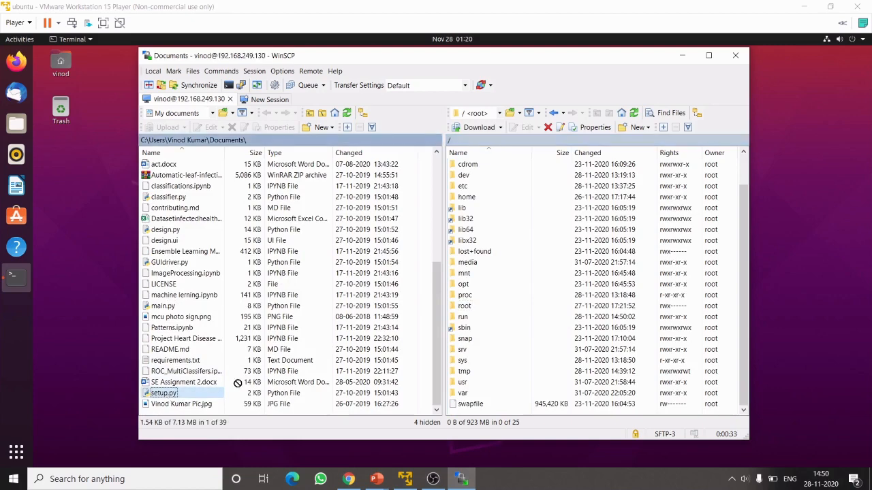
pyautogui.moveTo(238, 384); pyautogui.dragTo(568, 333)
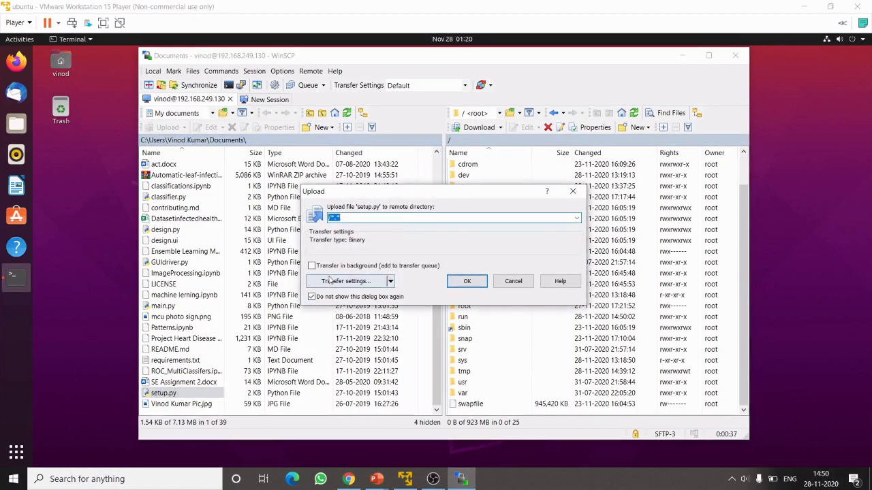
pyautogui.click(467, 281)
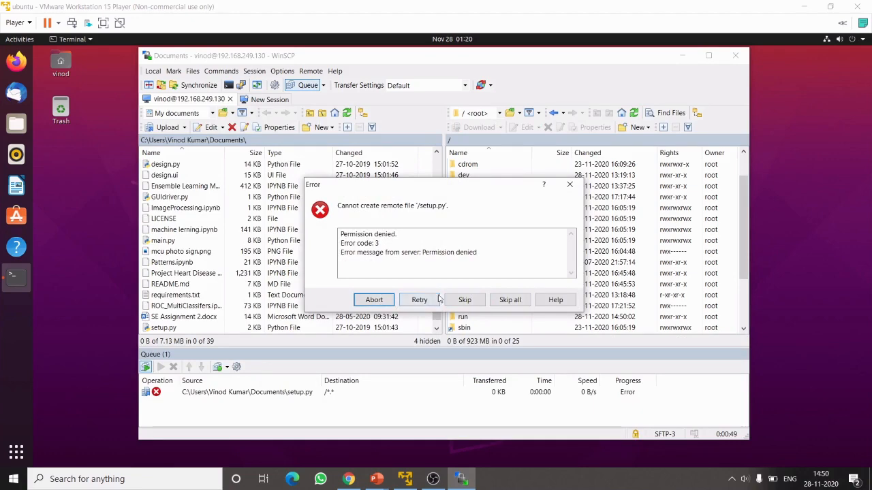
pyautogui.click(467, 301)
# Scroll the remote / listing and check the remote parent-folder list
pyautogui.scroll(1, 273, 301)
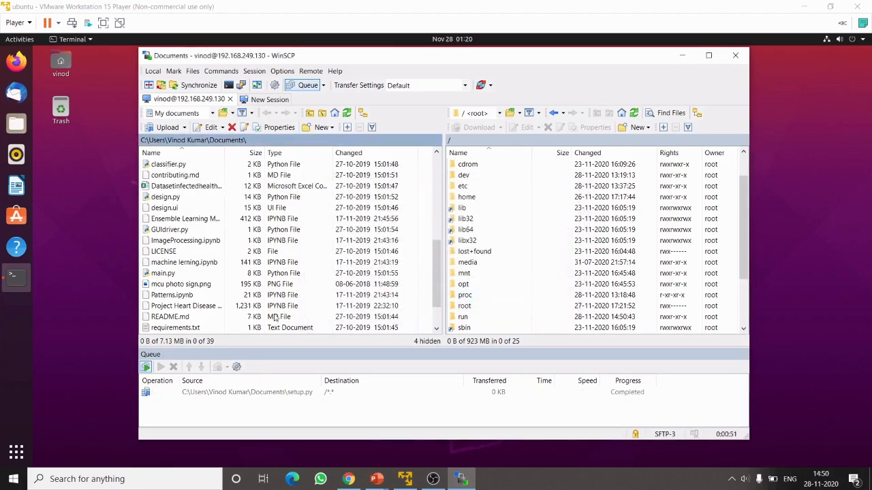
pyautogui.scroll(-2, 471, 286)
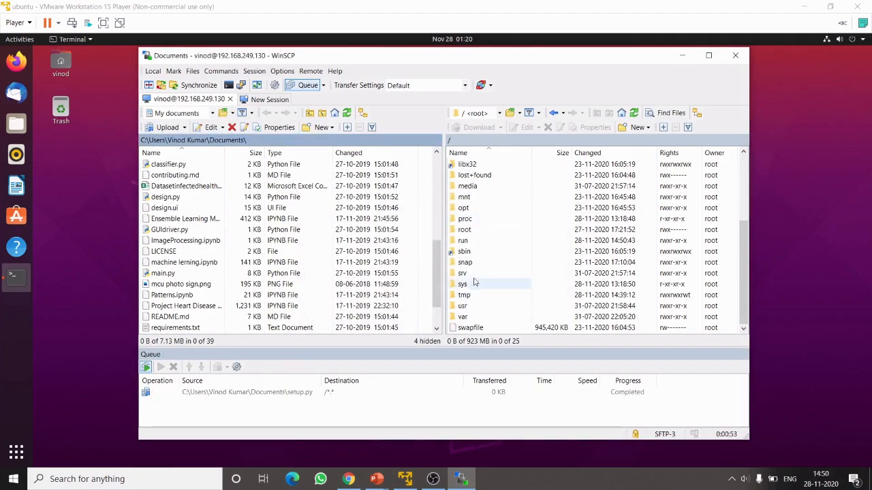
pyautogui.scroll(3, 472, 286)
pyautogui.click(500, 114)
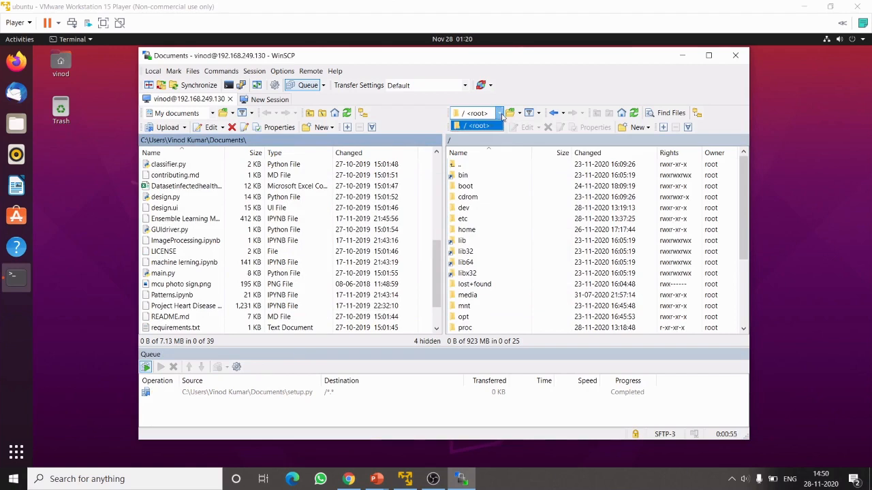
pyautogui.click(501, 116)
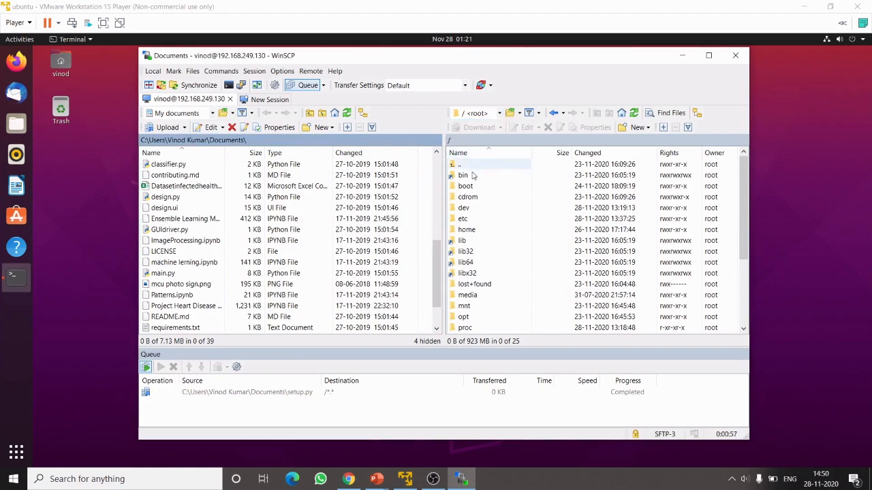
# Close the remote filter settings unchanged and hide the transfer queue
pyautogui.click(499, 115)
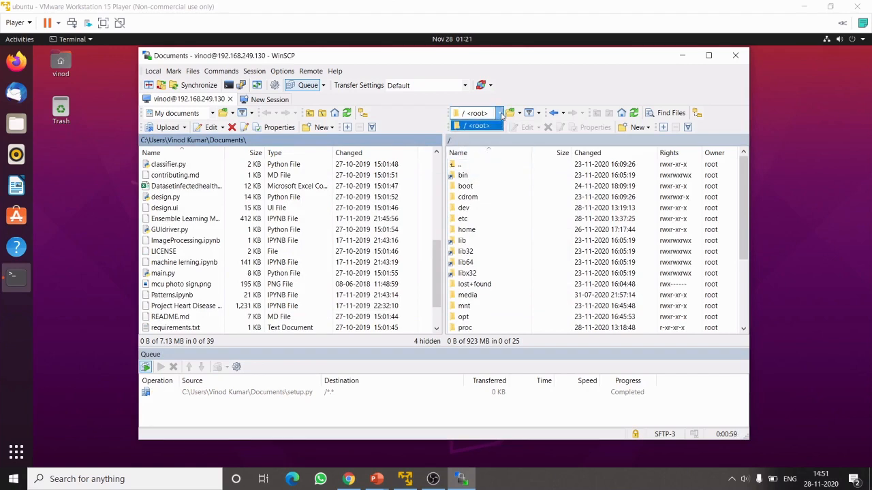
pyautogui.click(519, 114)
pyautogui.click(520, 116)
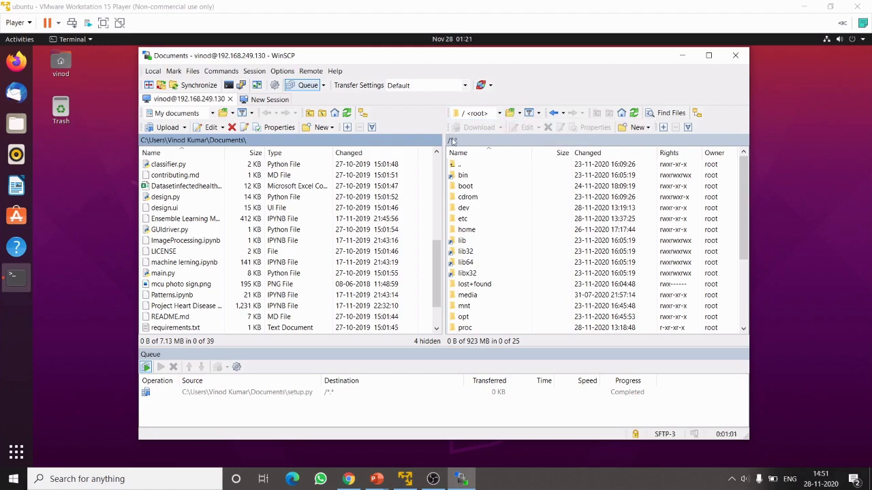
pyautogui.click(453, 141)
pyautogui.click(700, 201)
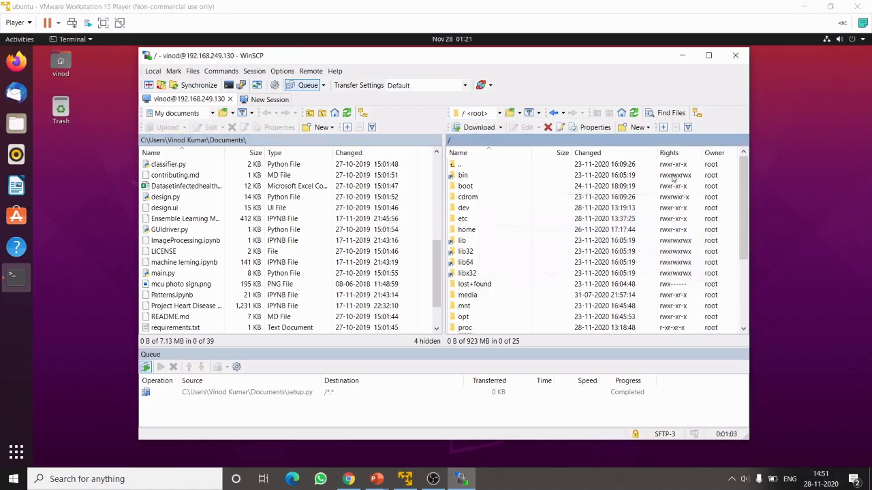
pyautogui.scroll(3, 293, 163)
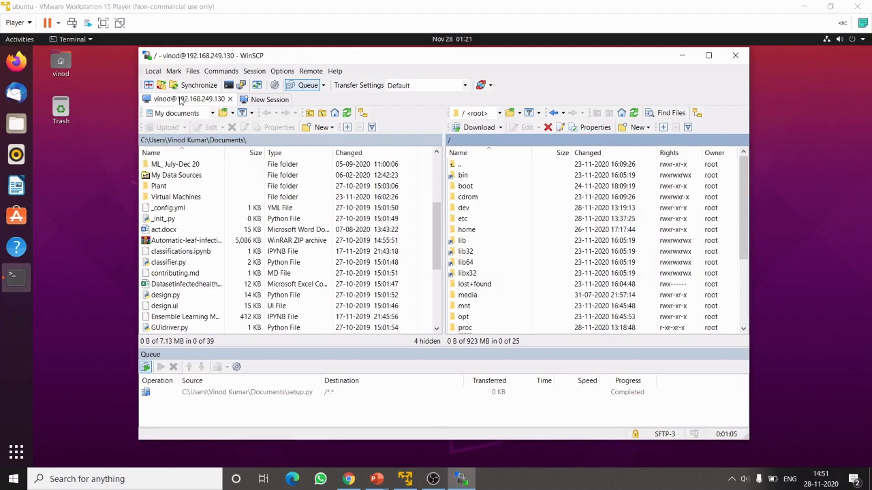
pyautogui.click(306, 86)
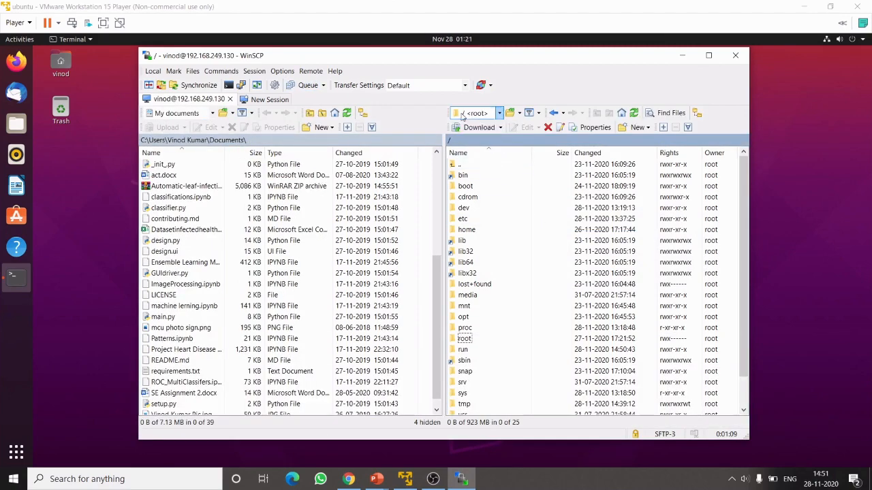
# Dismiss the Filter dialog again and look over the remote filter options
pyautogui.click(461, 115)
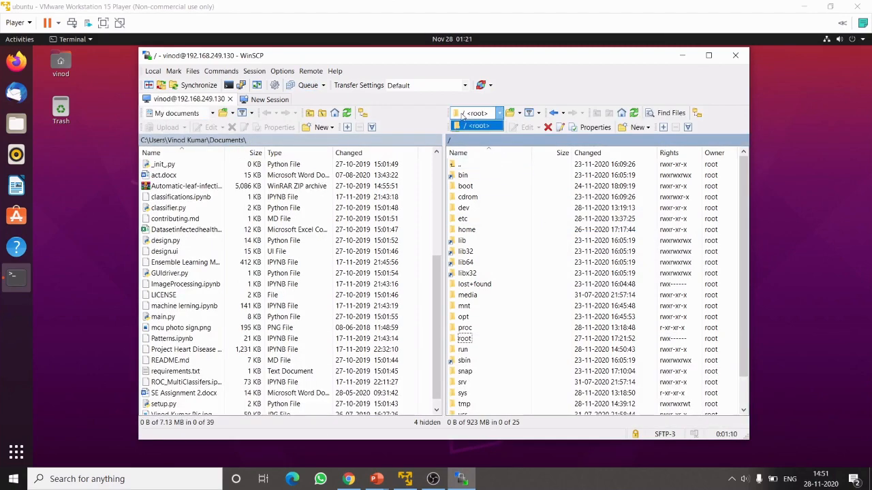
pyautogui.click(457, 165)
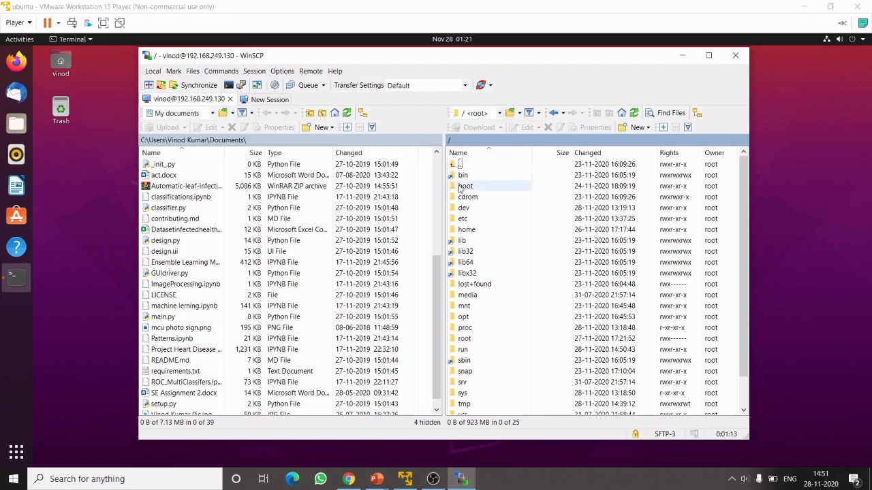
pyautogui.scroll(-1, 622, 170)
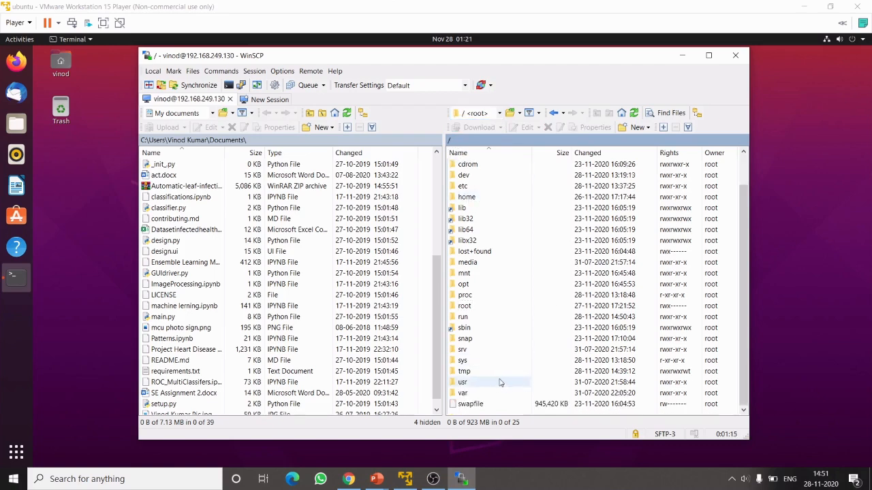
pyautogui.scroll(1, 498, 366)
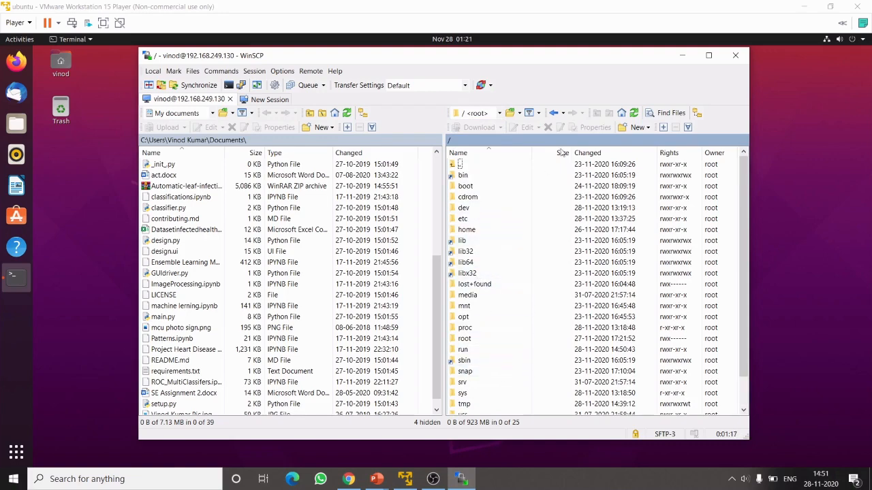
pyautogui.click(525, 116)
pyautogui.click(700, 241)
pyautogui.click(521, 114)
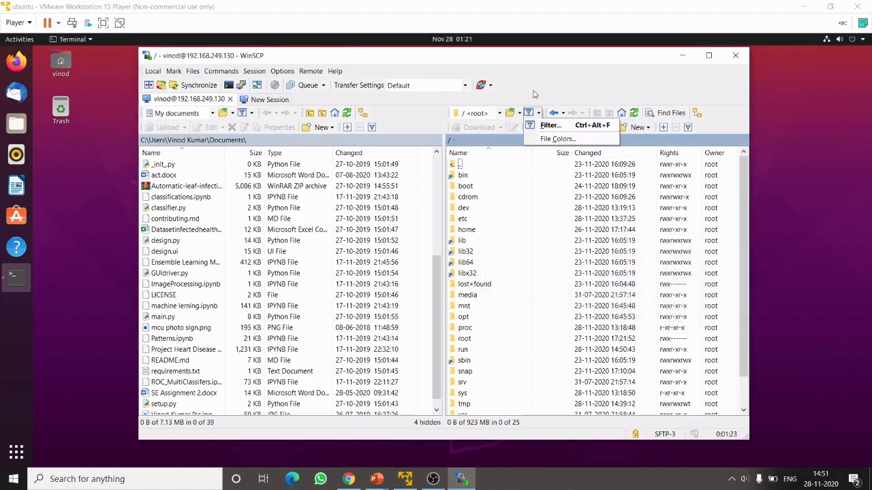
pyautogui.click(550, 66)
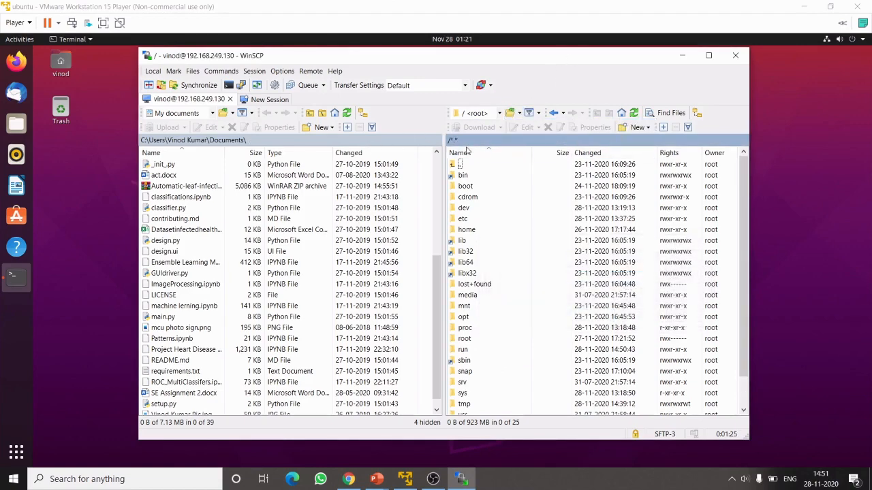
# Scroll the local Documents and remote root lists back to the top
pyautogui.moveTo(440, 295); pyautogui.dragTo(439, 195)
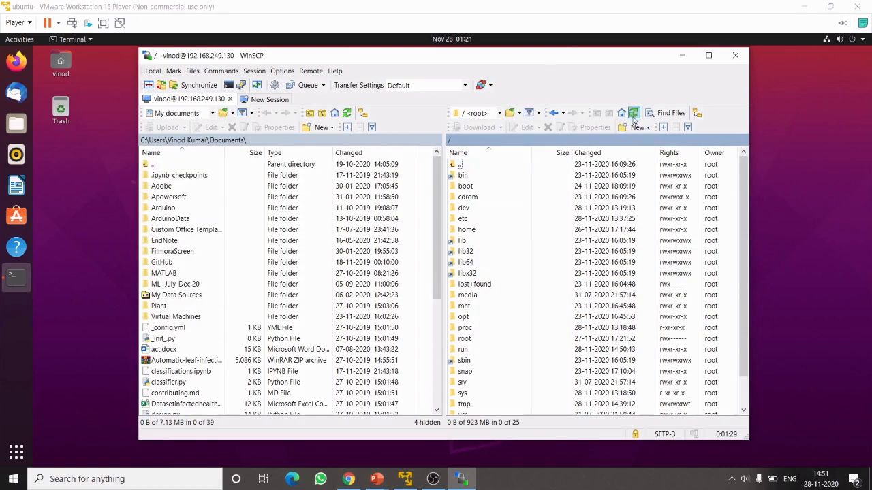
pyautogui.scroll(-1, 485, 240)
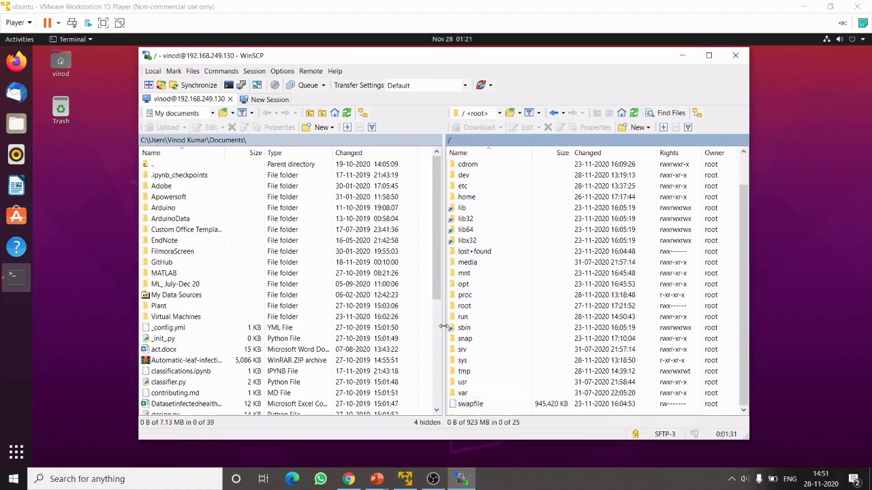
pyautogui.scroll(1, 485, 240)
pyautogui.moveTo(433, 163)
pyautogui.mouseDown()
pyautogui.moveTo(433, 269)
pyautogui.moveTo(433, 164)
pyautogui.mouseUp()
pyautogui.scroll(-1, 530, 374)
pyautogui.click(155, 72)
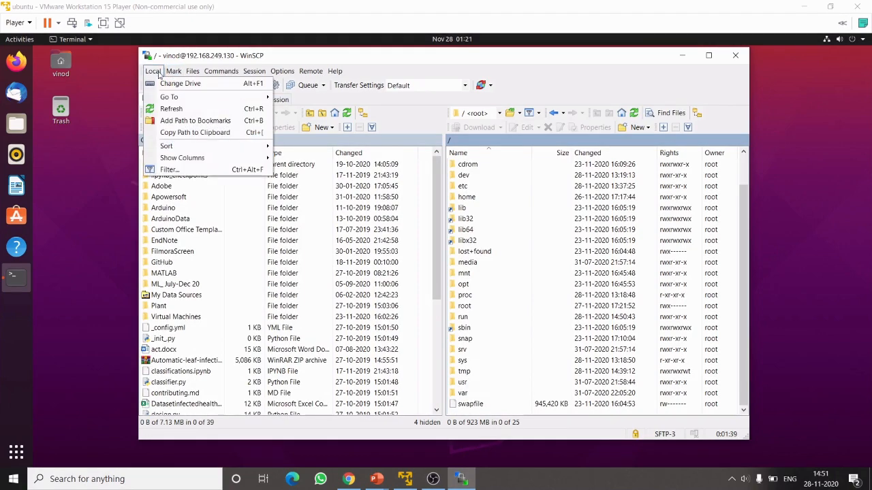
pyautogui.moveTo(175, 74)
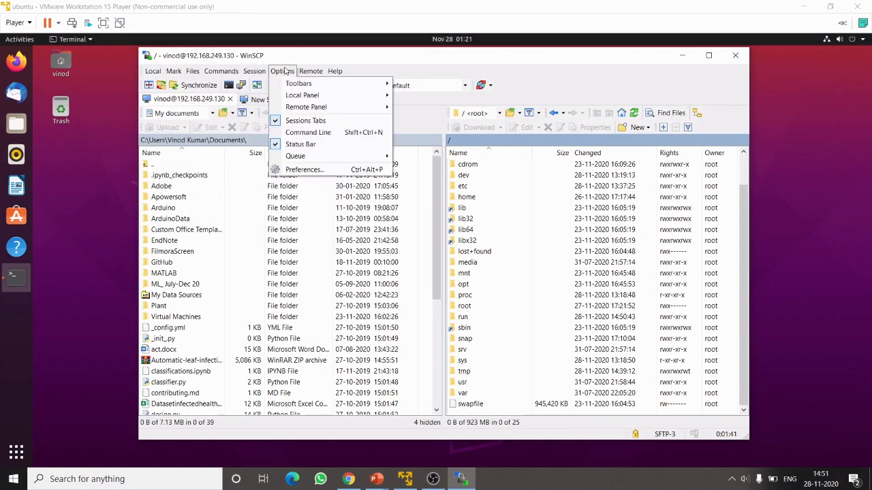
pyautogui.moveTo(270, 75)
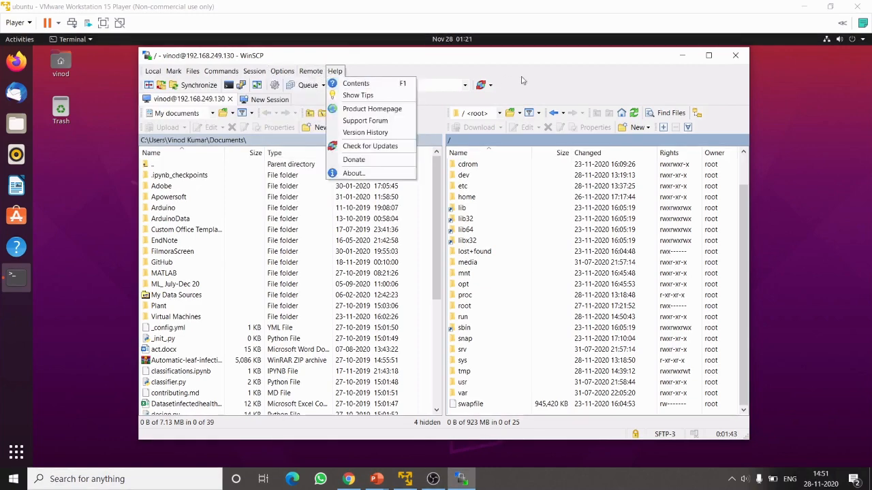
pyautogui.click(572, 82)
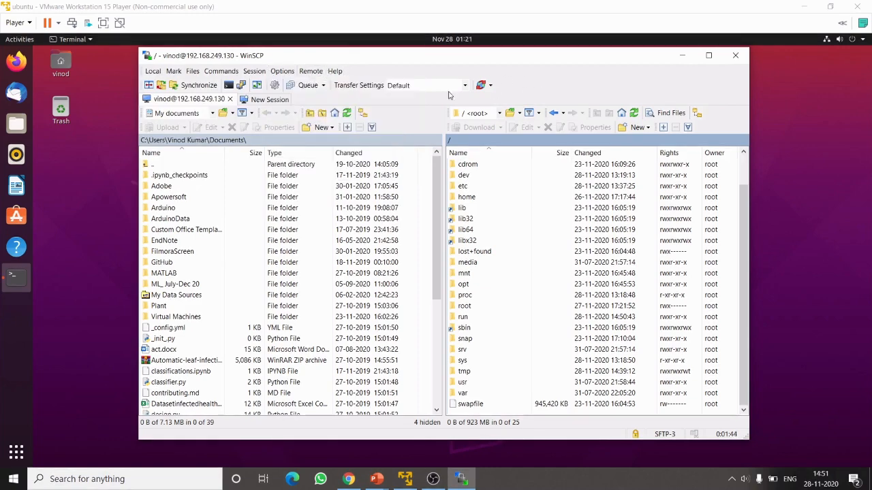
pyautogui.click(268, 100)
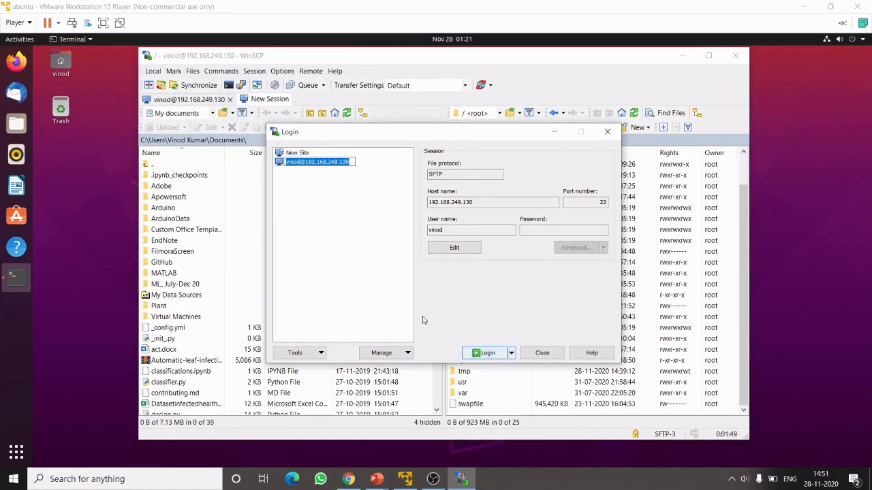
# Edit the saved site's user name and save the updated site settings
pyautogui.click(342, 249)
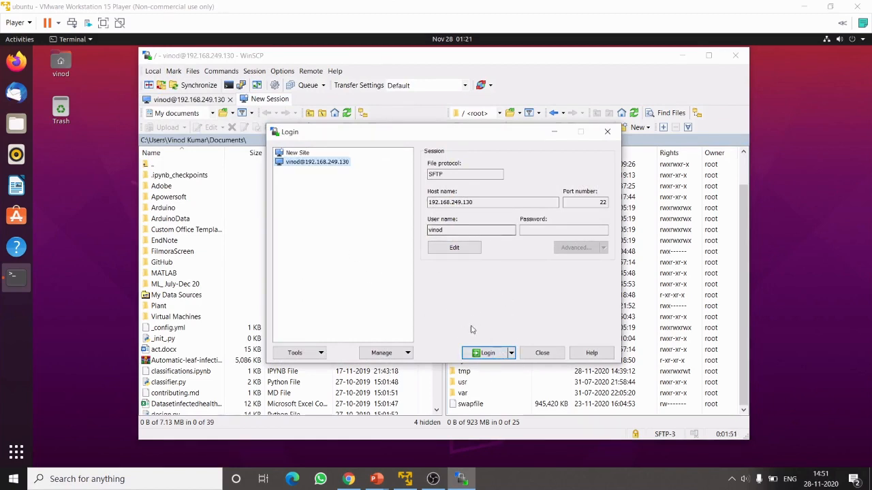
pyautogui.click(455, 247)
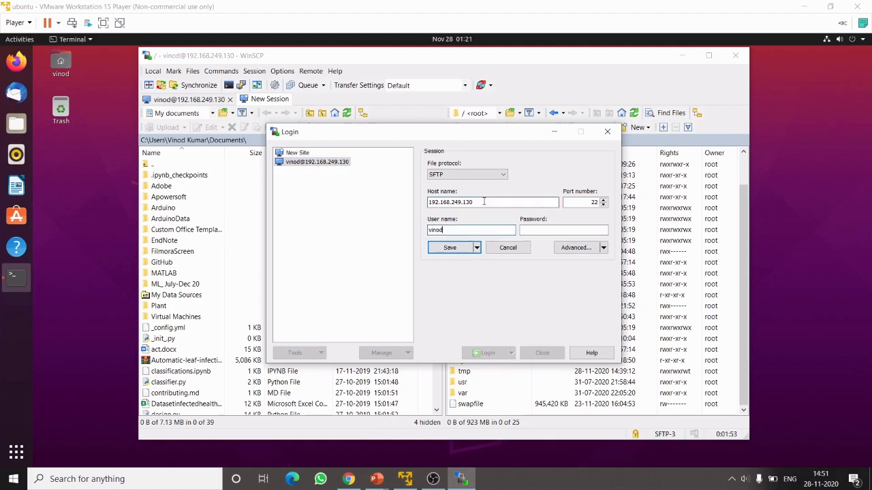
pyautogui.moveTo(461, 232); pyautogui.dragTo(415, 234)
pyautogui.write('roo')
pyautogui.click(531, 229)
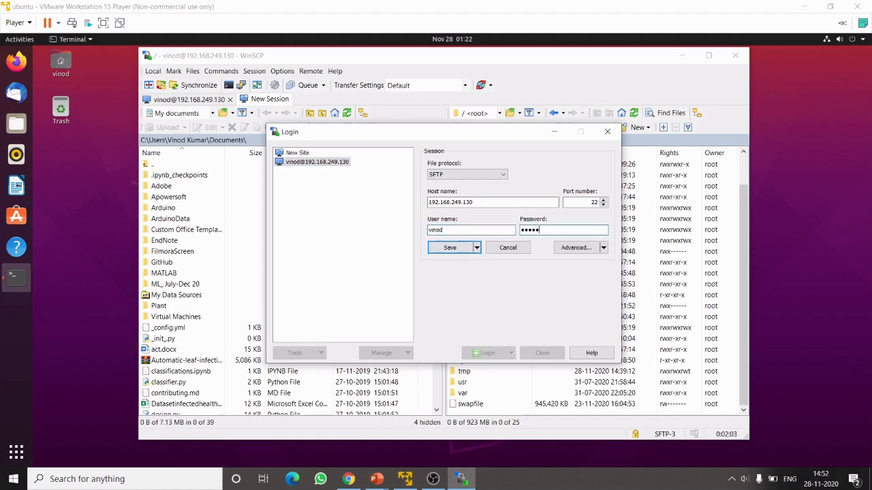
pyautogui.press('Return')
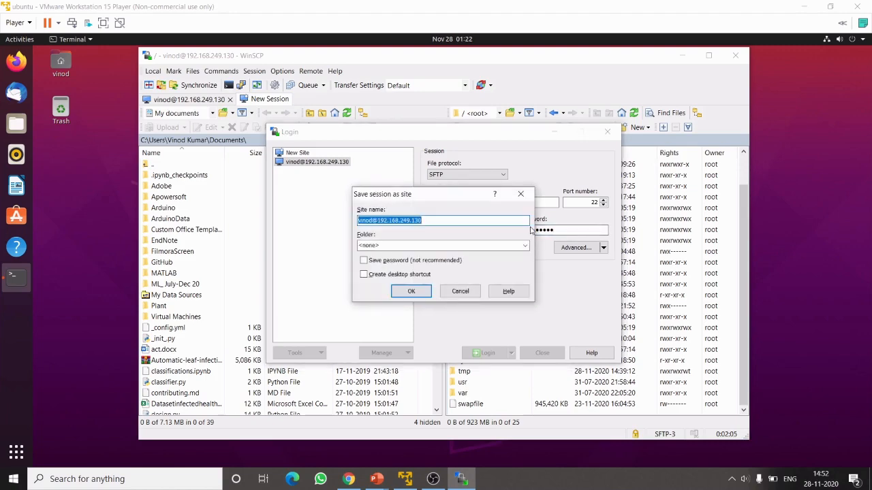
pyautogui.click(411, 291)
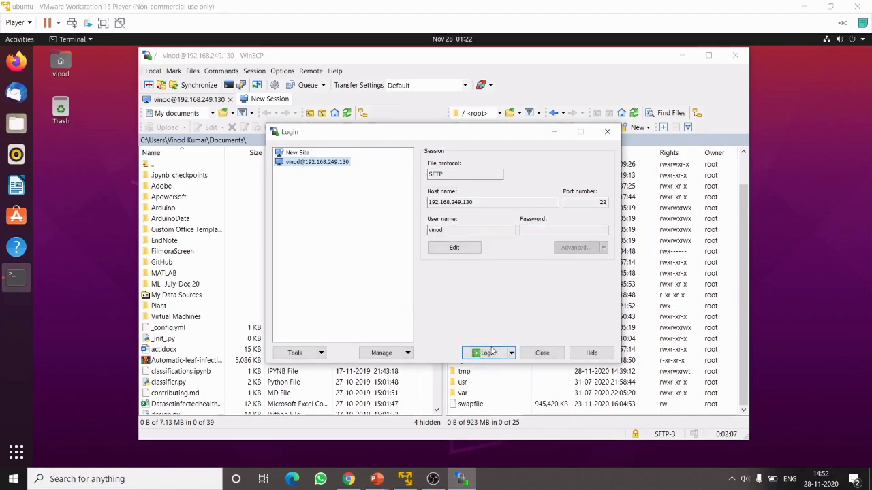
# Log in with the saved site, entering the account password, to open a second session
pyautogui.click(487, 352)
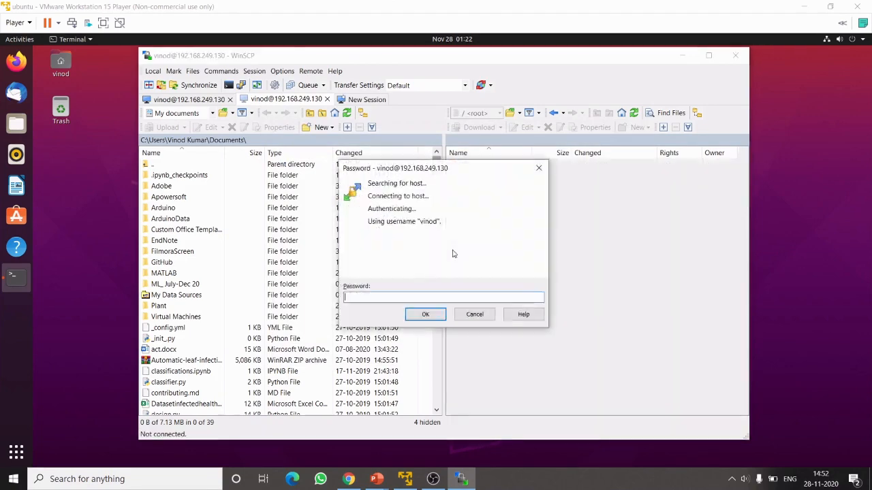
pyautogui.press('Return')
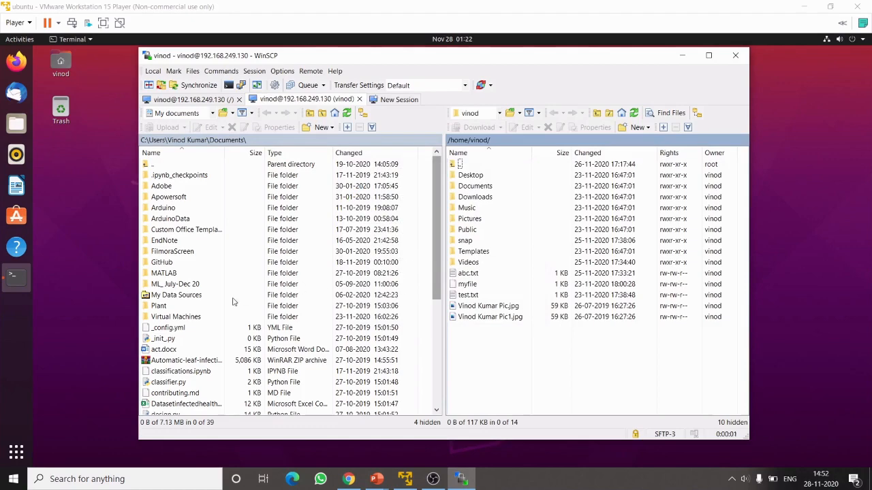
# Upload design.py from local Documents to the server's home folder
pyautogui.scroll(-1, 197, 338)
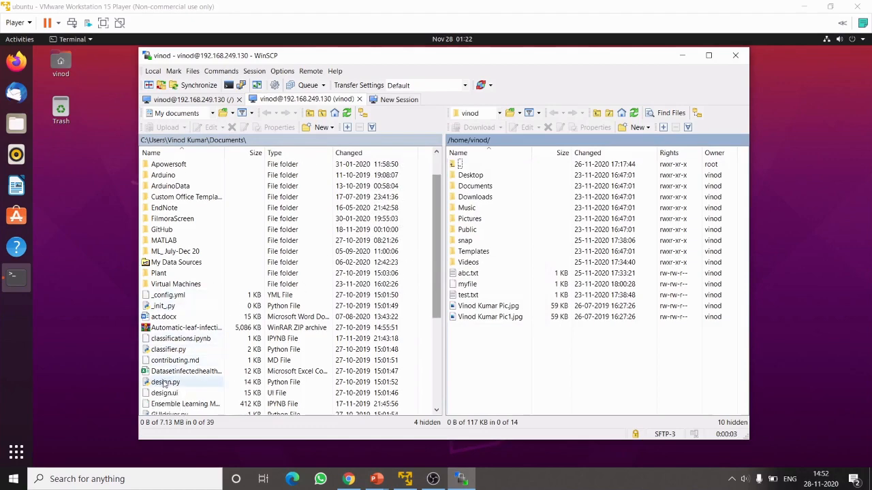
pyautogui.click(165, 383)
pyautogui.moveTo(165, 383); pyautogui.dragTo(539, 355)
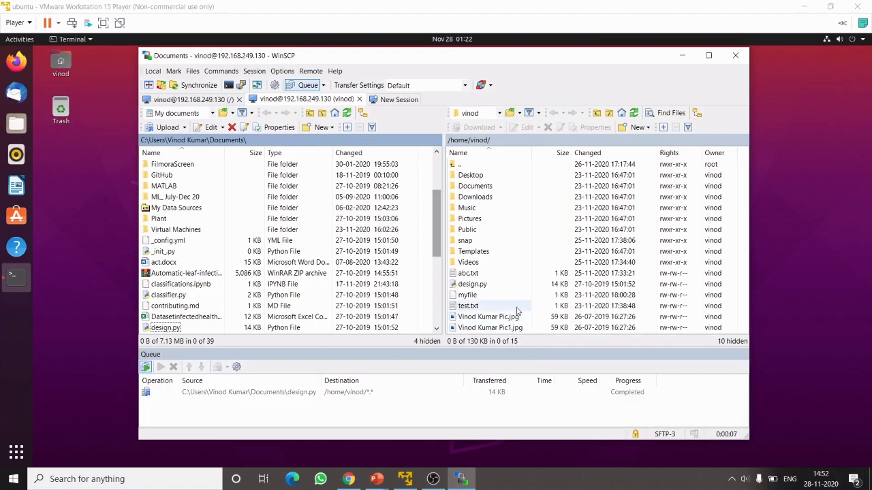
# Download design.py and a 59 KB JPG picture back into local Documents
pyautogui.click(479, 284)
pyautogui.moveTo(240, 310); pyautogui.dragTo(213, 308)
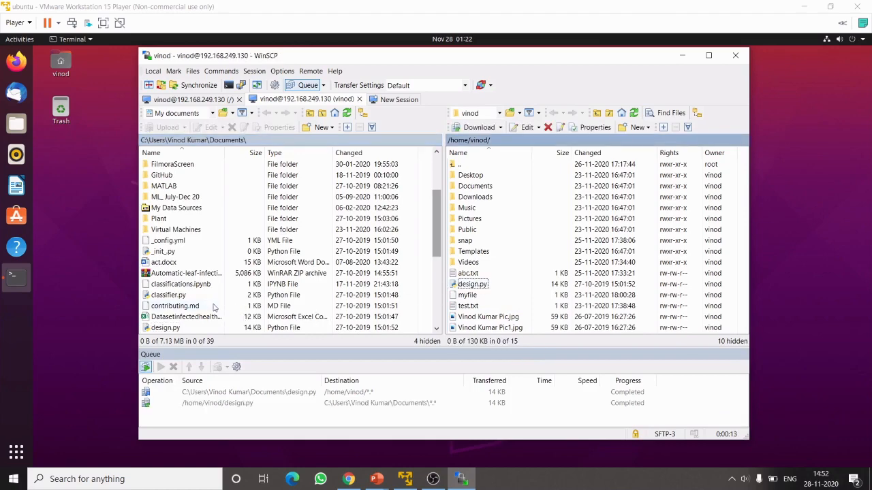
pyautogui.scroll(-5, 213, 308)
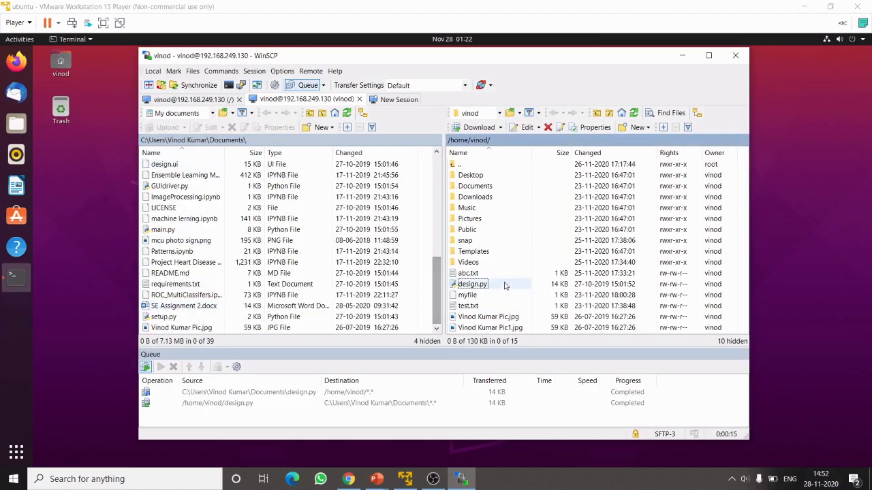
pyautogui.moveTo(487, 317); pyautogui.dragTo(249, 318)
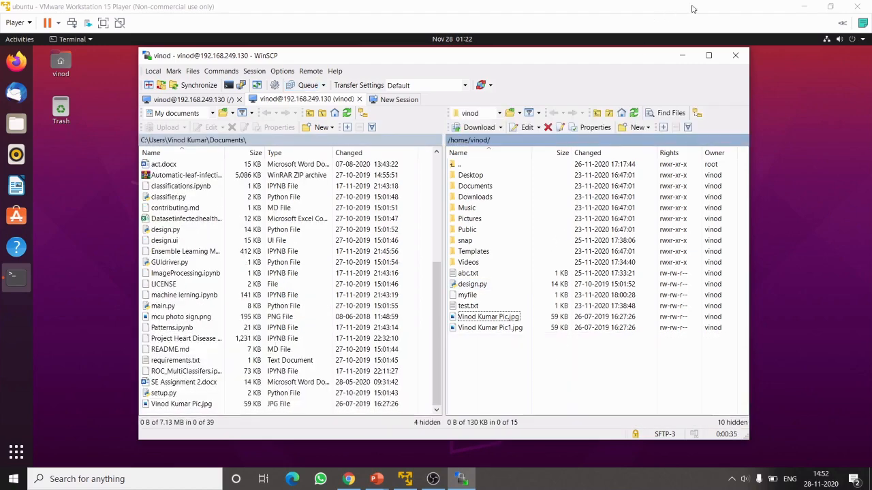
pyautogui.scroll(2, 361, 177)
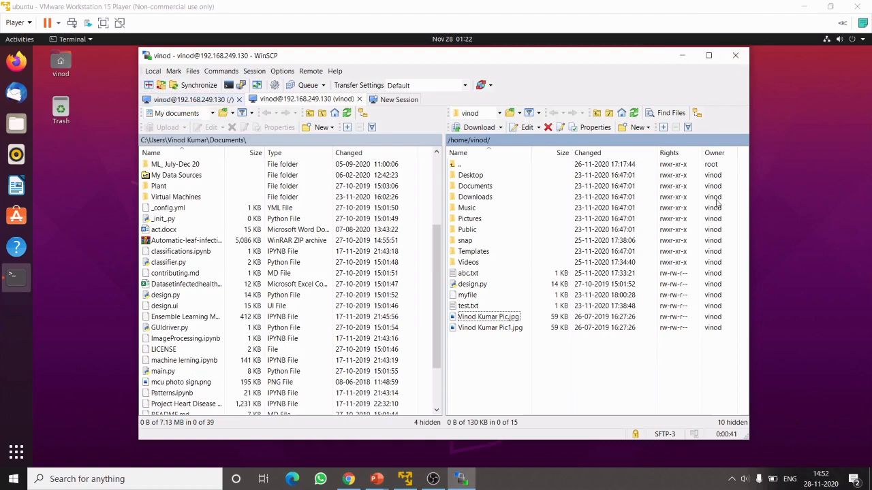
# Close WinSCP, declining to terminate sessions and saving them as a workspace
pyautogui.click(734, 57)
pyautogui.click(470, 283)
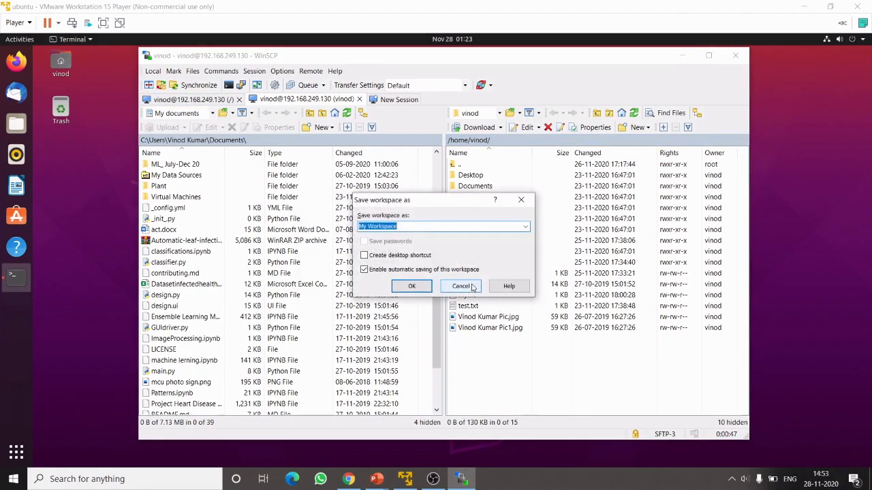
pyautogui.click(410, 286)
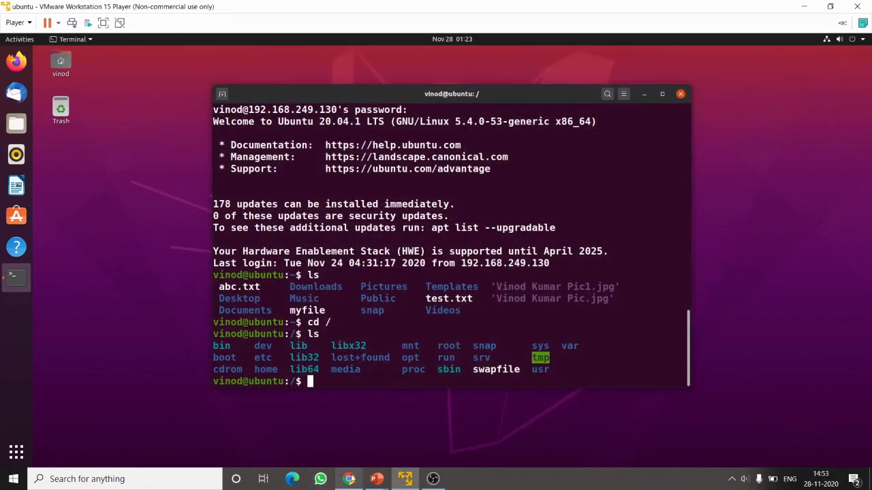
# Switch to PowerPoint and start the slide show, moving to slide 8 on Telnet
pyautogui.moveTo(376, 478)
pyautogui.click(328, 423)
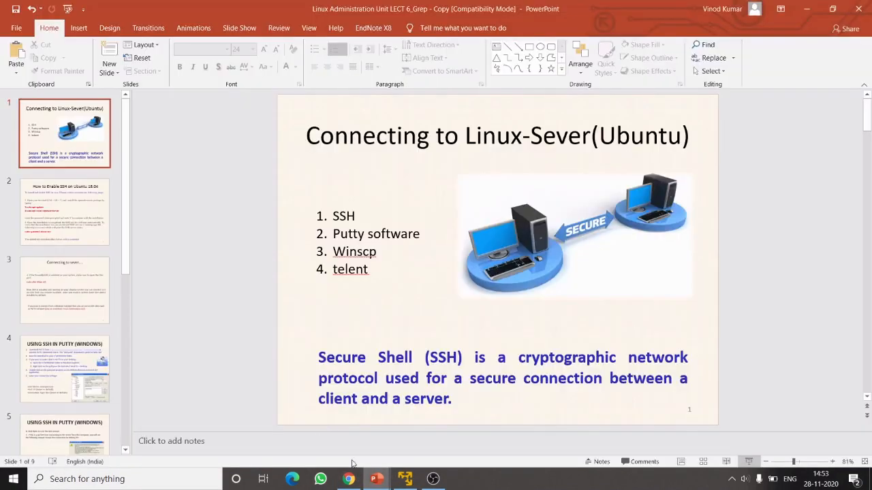
pyautogui.click(438, 433)
pyautogui.scroll(-1, 446, 312)
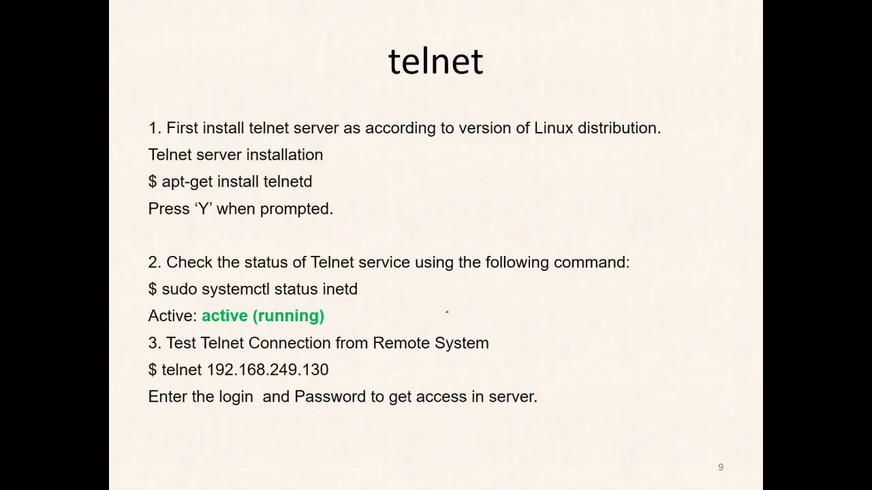
pyautogui.scroll(2, 446, 307)
pyautogui.scroll(-1, 446, 307)
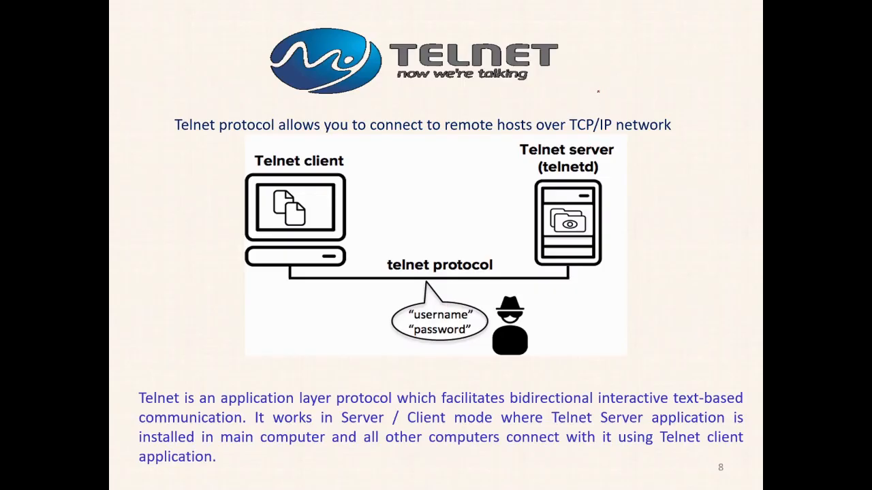
# Draw a red check beside the TELNET logo and reselect Pen under Pointer Options
pyautogui.moveTo(587, 69); pyautogui.dragTo(626, 44)
pyautogui.rightClick(710, 222)
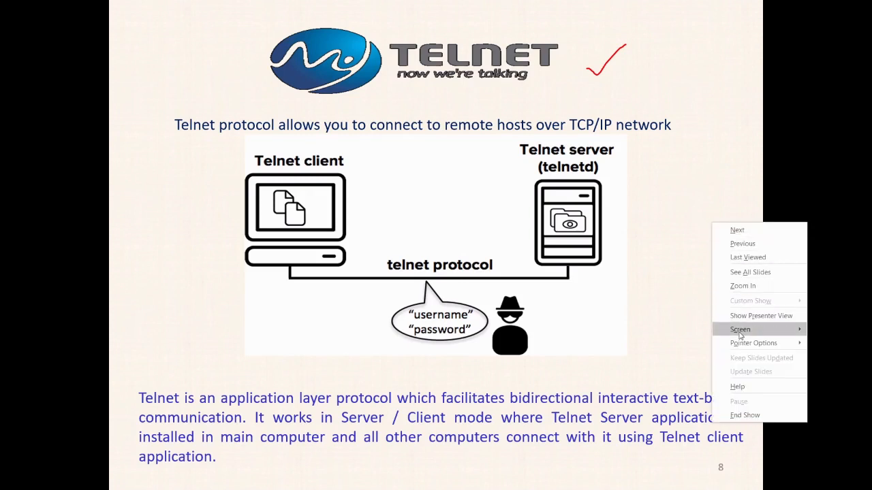
pyautogui.moveTo(739, 332)
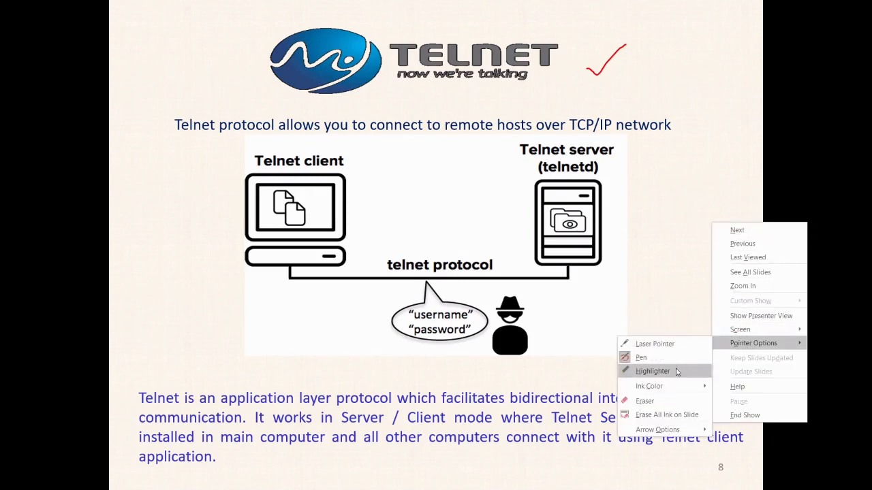
pyautogui.click(674, 357)
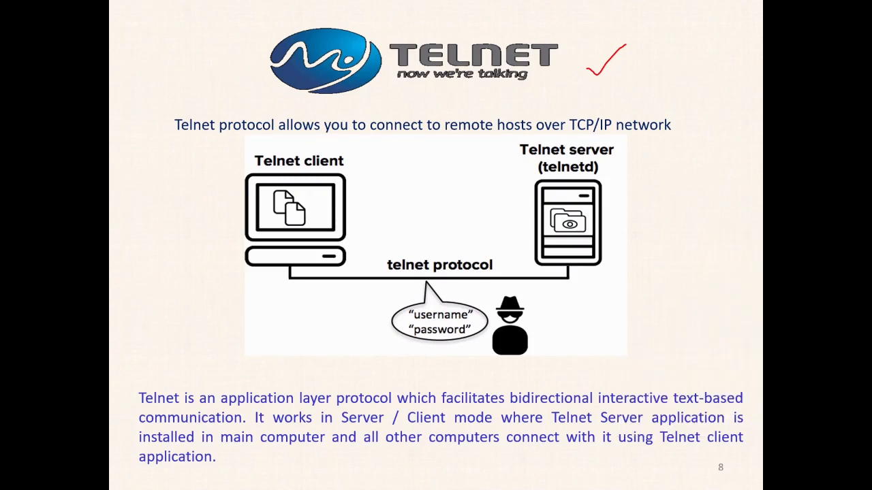